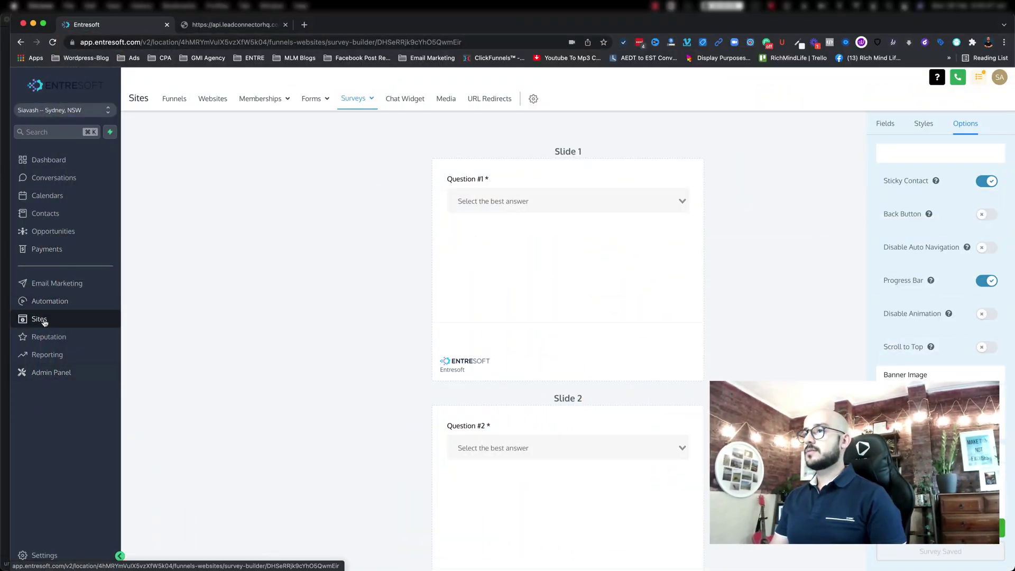
Open Survey 1 for editing from the survey builder's list
left_click(360, 102)
left_click(349, 120)
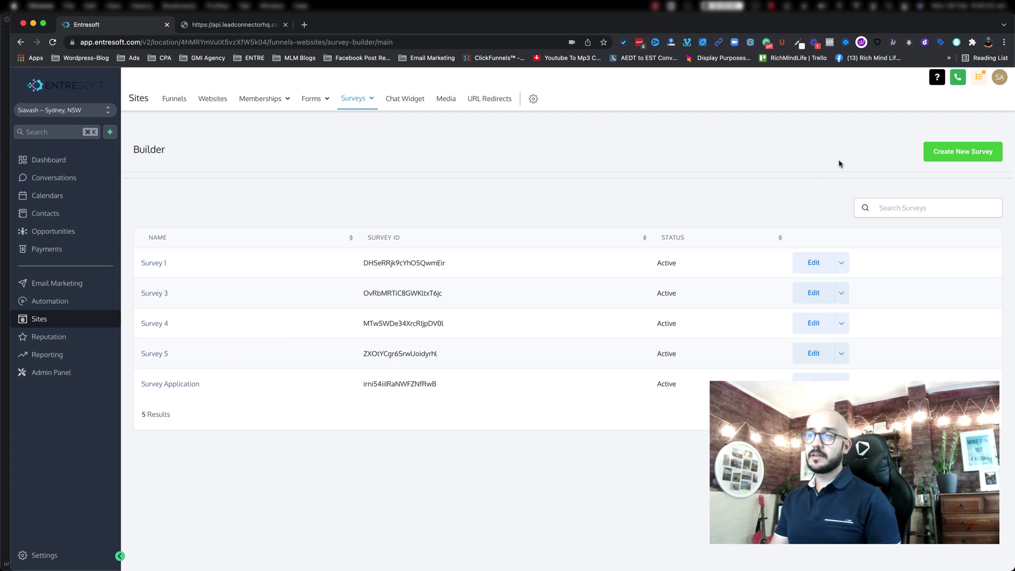
left_click(154, 264)
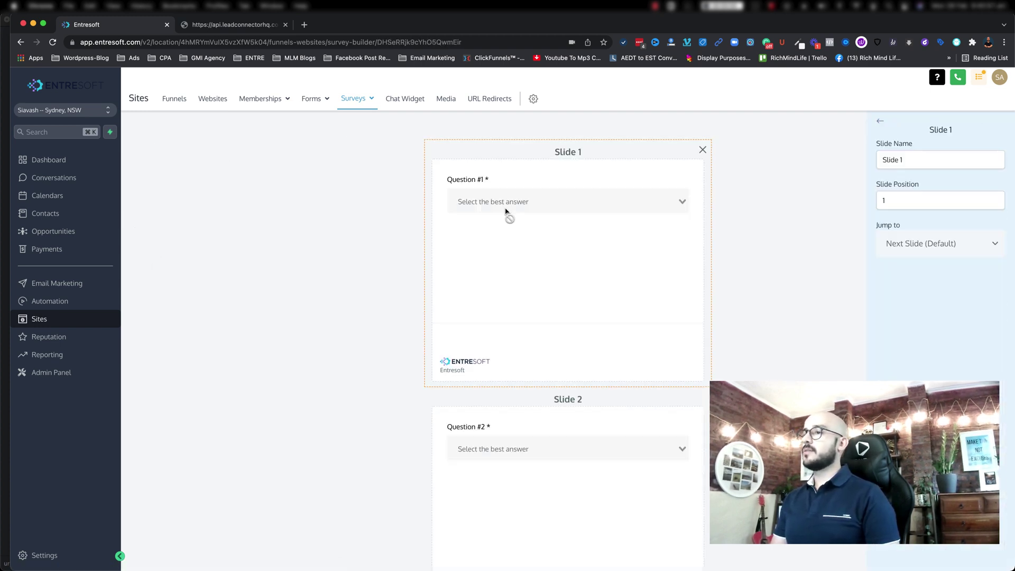
left_click(280, 278)
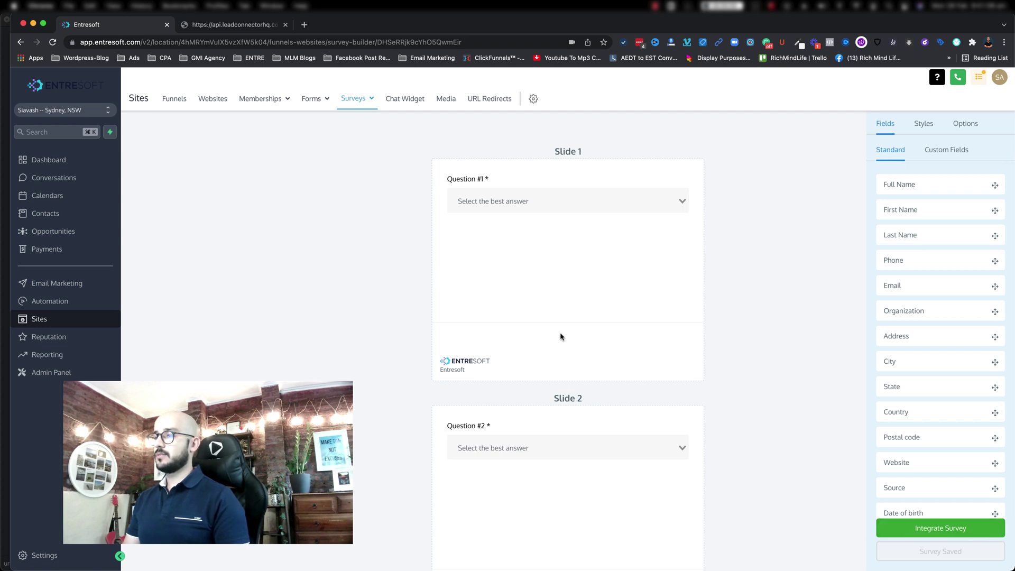
scroll(565, 345, "down", 1)
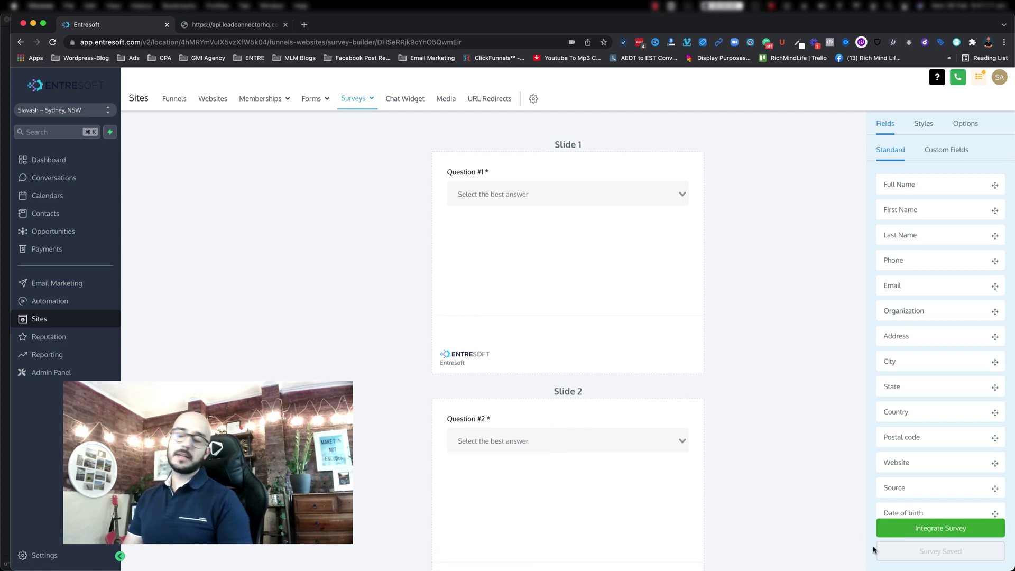
Open the survey's public link from its integration options in a new tab, then return to the builder
left_click(929, 529)
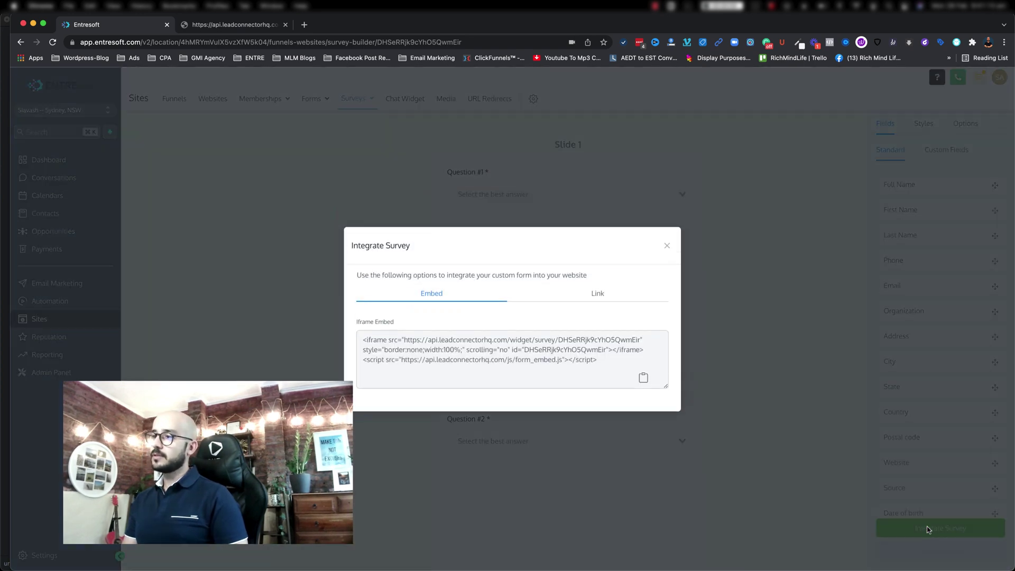
left_click(592, 301)
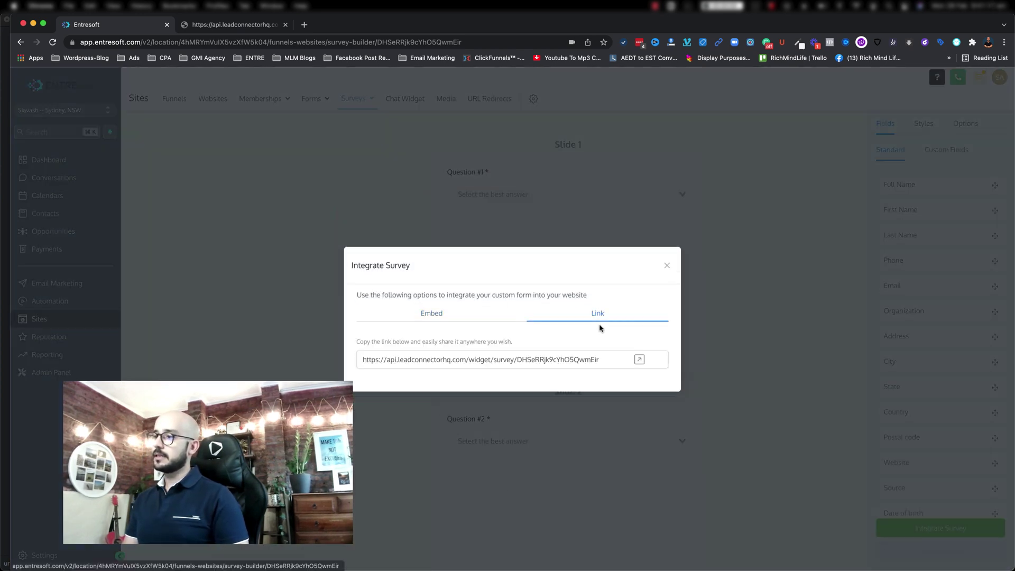
left_click(639, 361)
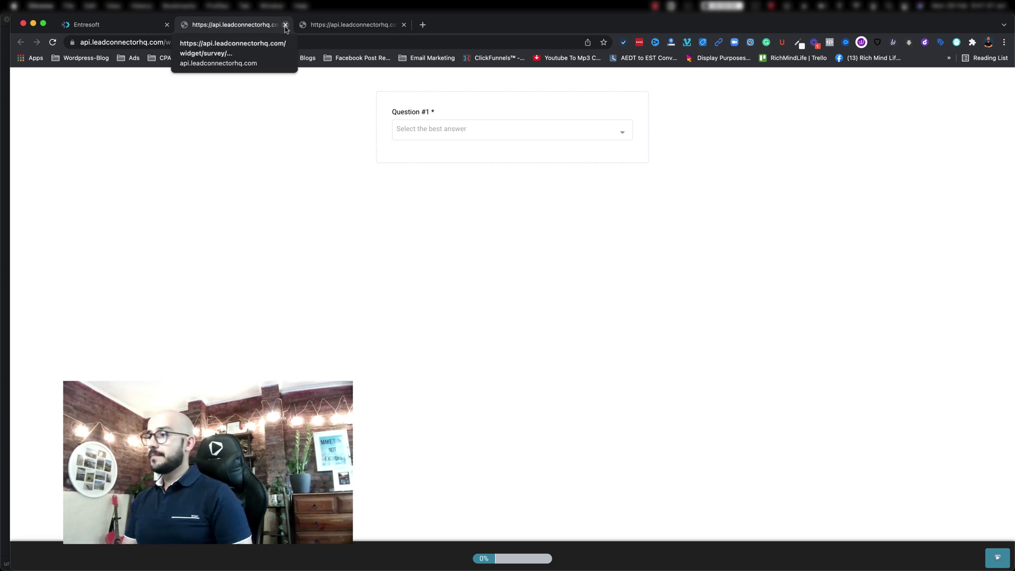
left_click(144, 25)
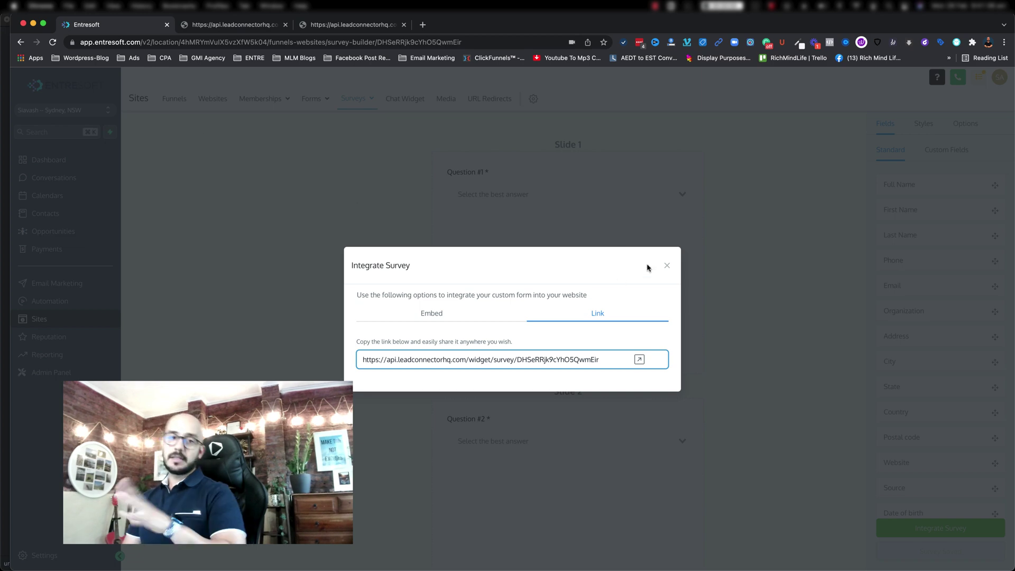
left_click(665, 267)
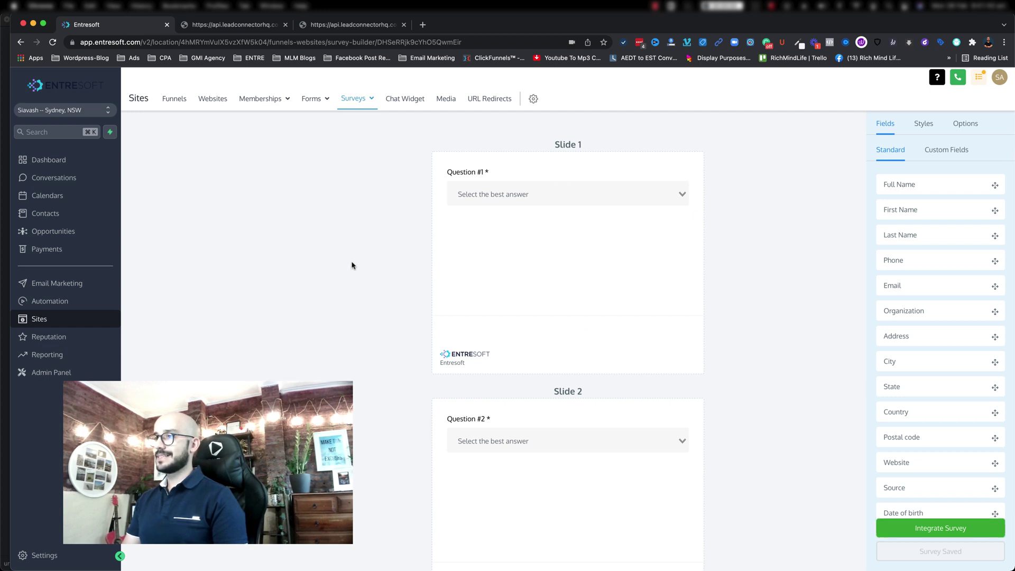
left_click(460, 176)
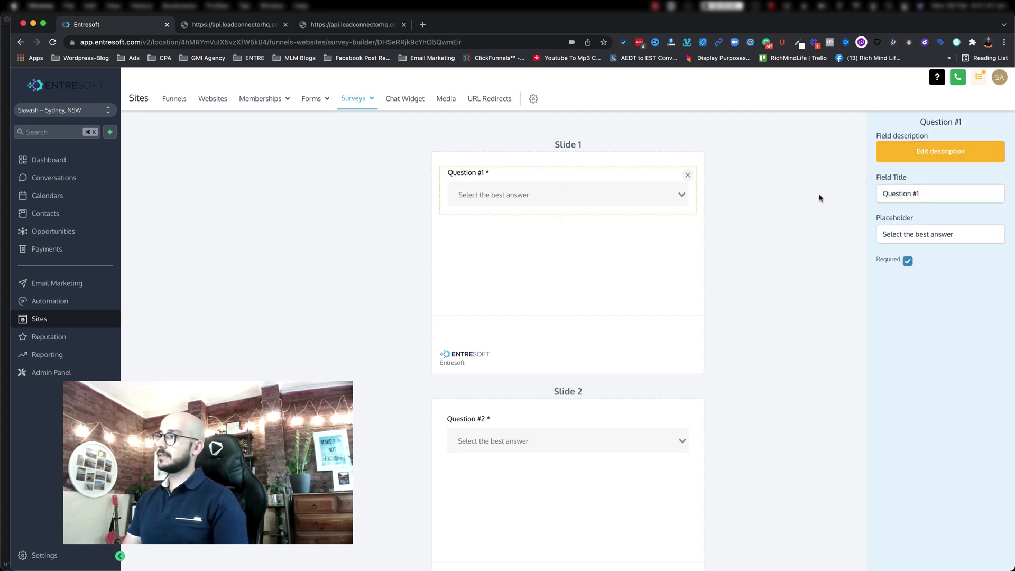
left_click(821, 216)
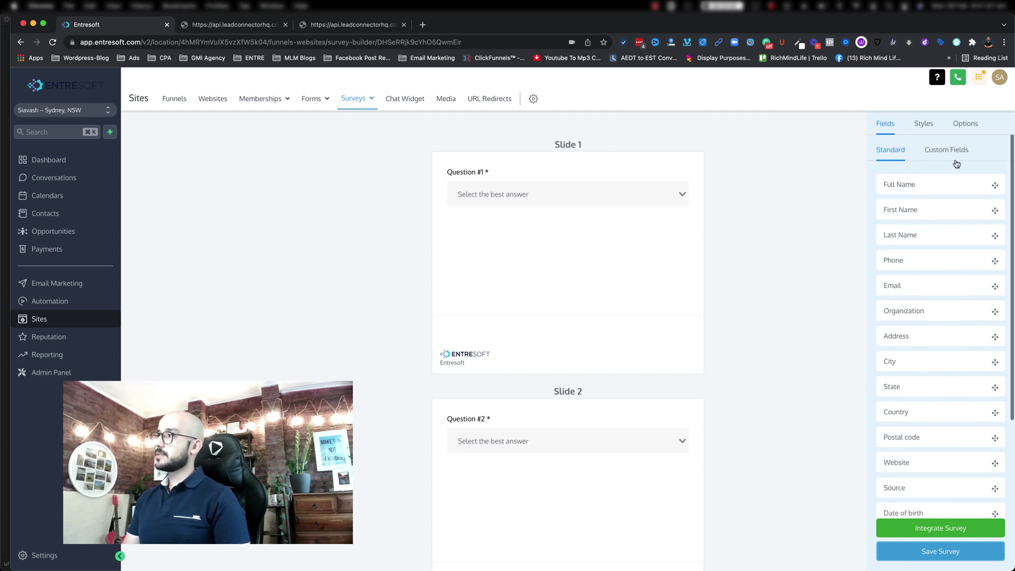
Paste the copied site-footer HTML and style code into the survey's Footer HTML option and save the footer
left_click(960, 125)
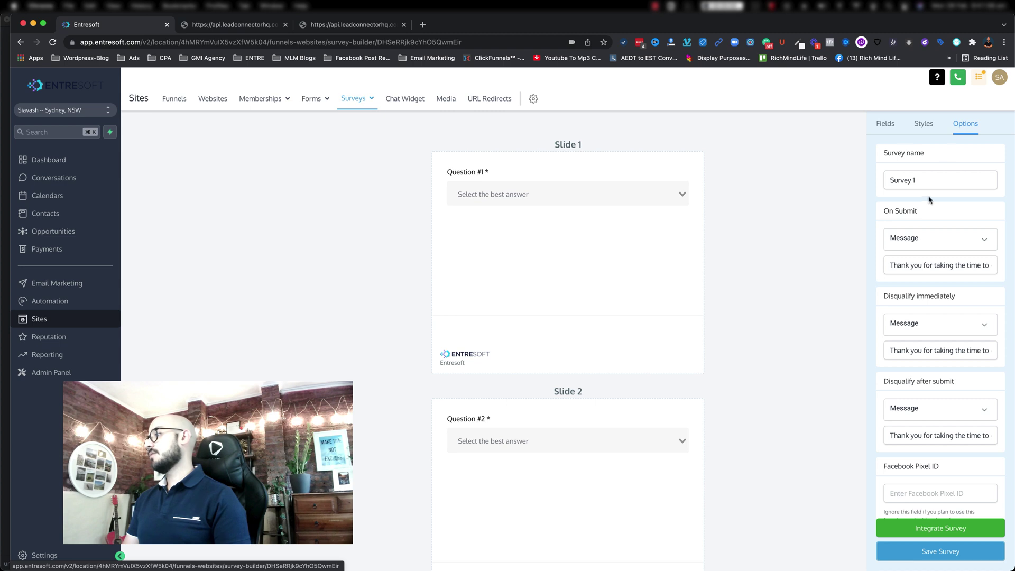
scroll(926, 179, "down", 5)
scroll(925, 179, "down", 5)
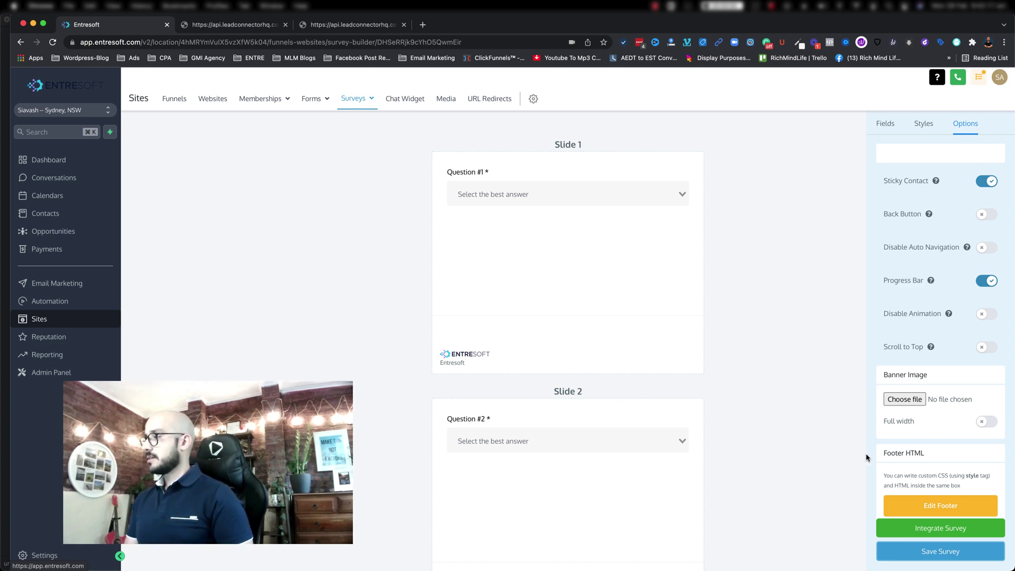
left_click(930, 505)
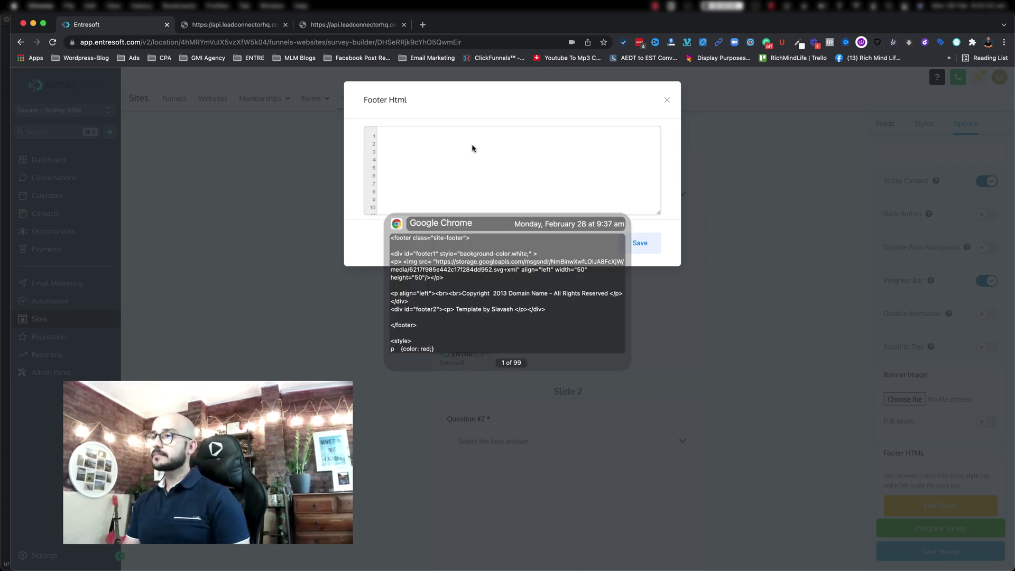
left_click(473, 145)
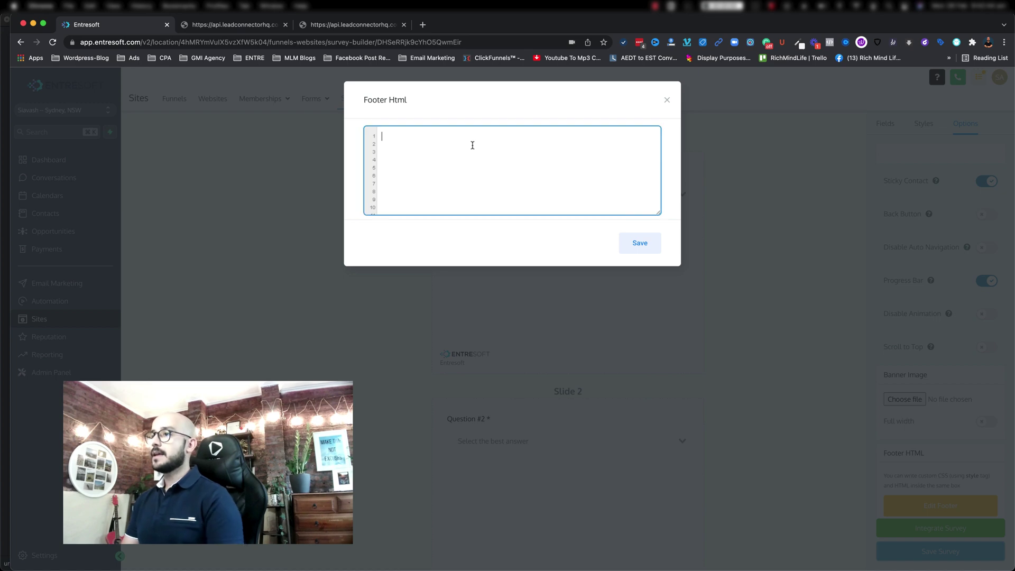
key("super+v")
scroll(456, 210, "up", 5)
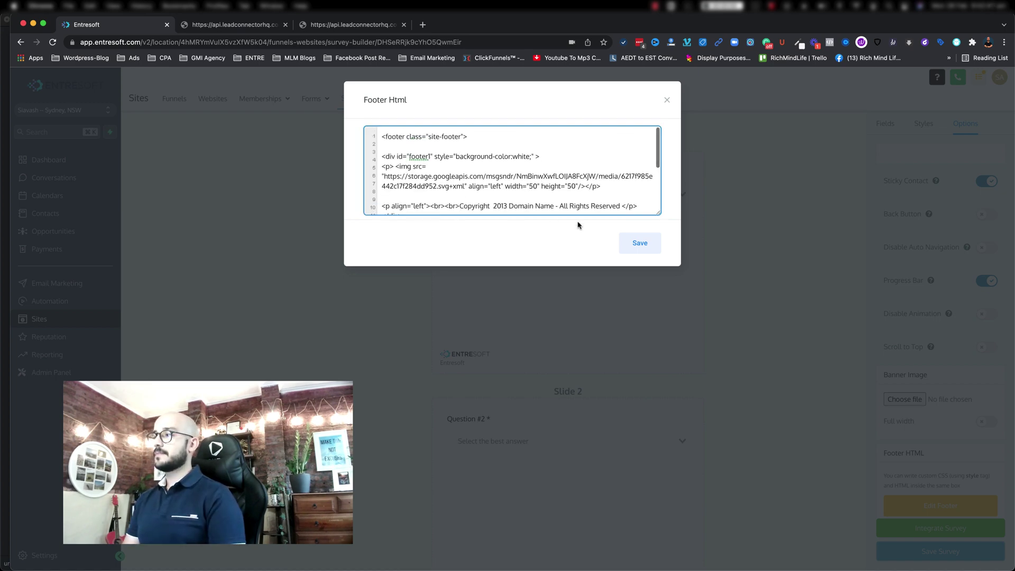
left_click(646, 244)
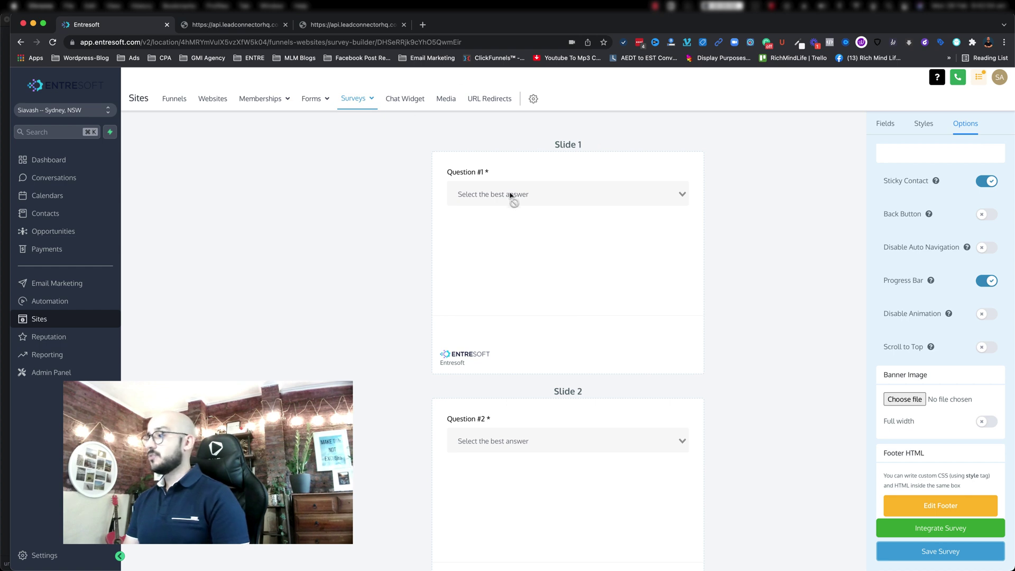
Save the survey and reload its public page to check the footer
left_click(920, 561)
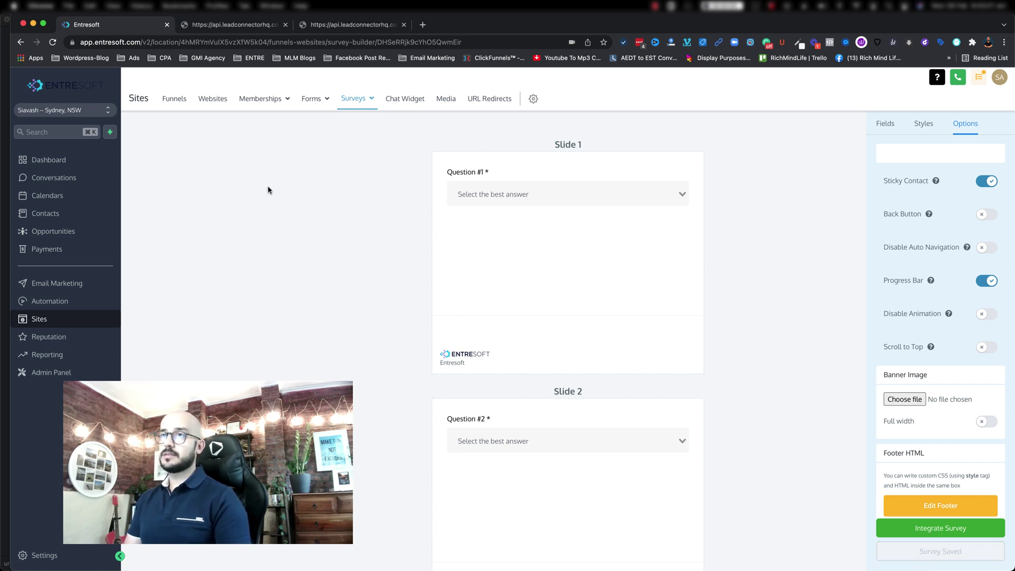
left_click(222, 29)
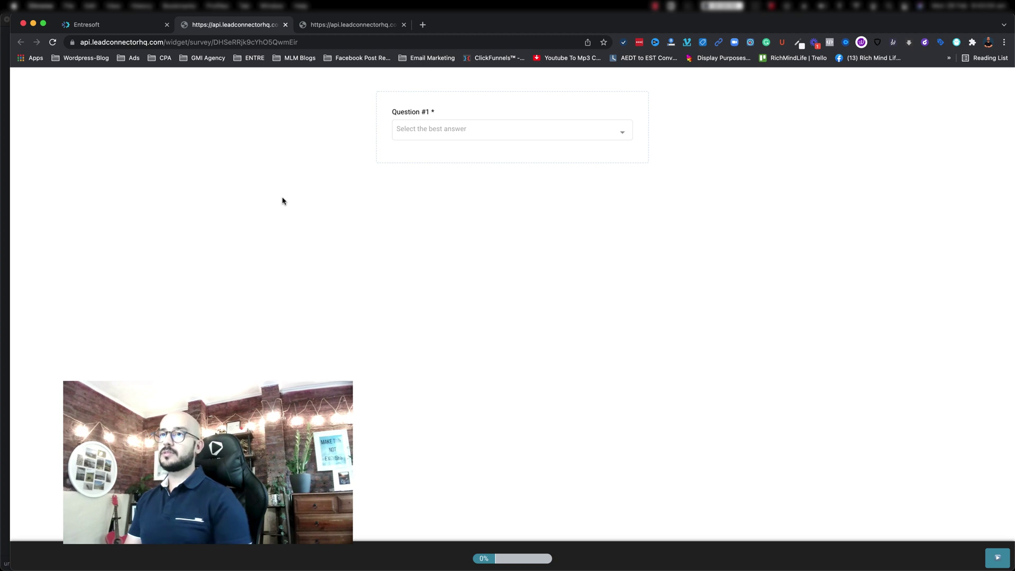
key("super+r")
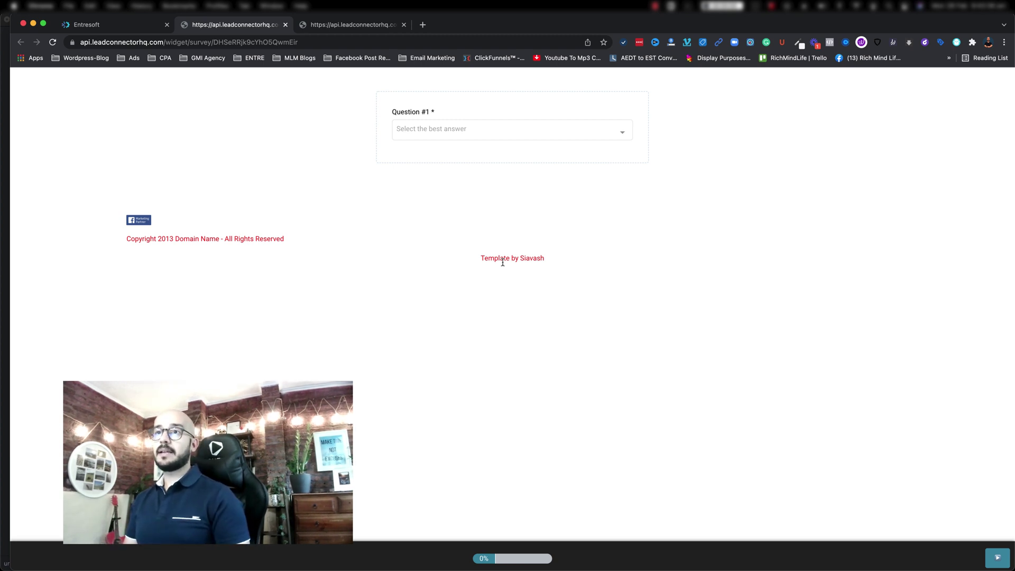
Reopen the footer HTML in an enlarged editor and put the image paragraph's opening and closing p tags on separate lines
left_click(129, 27)
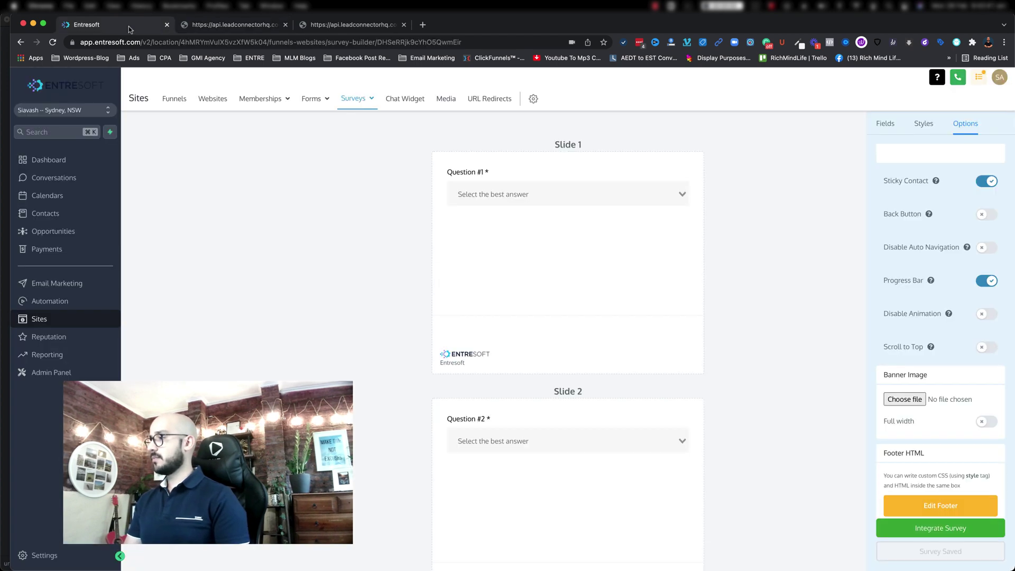
left_click(898, 506)
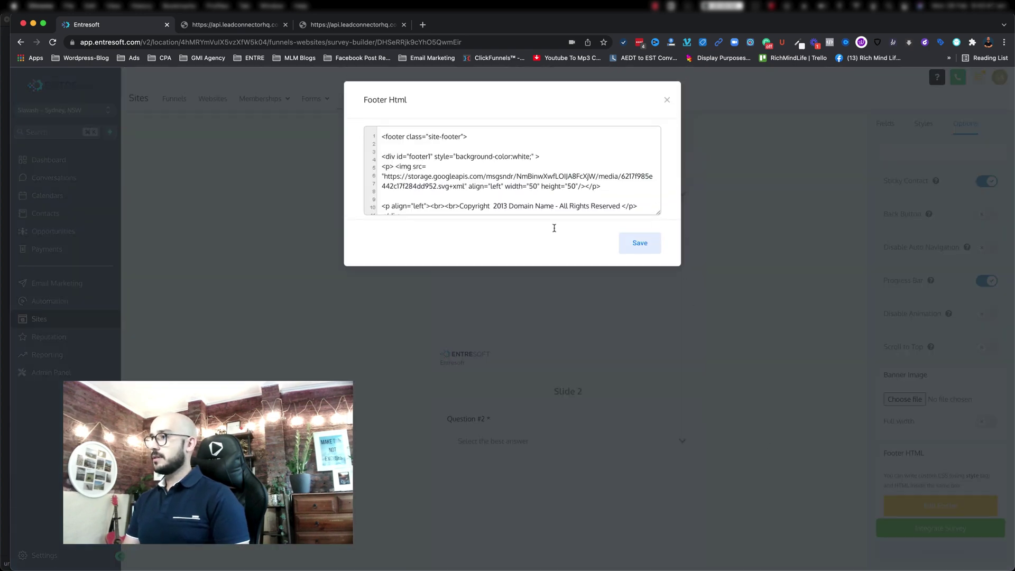
left_click_drag(660, 211, 659, 381)
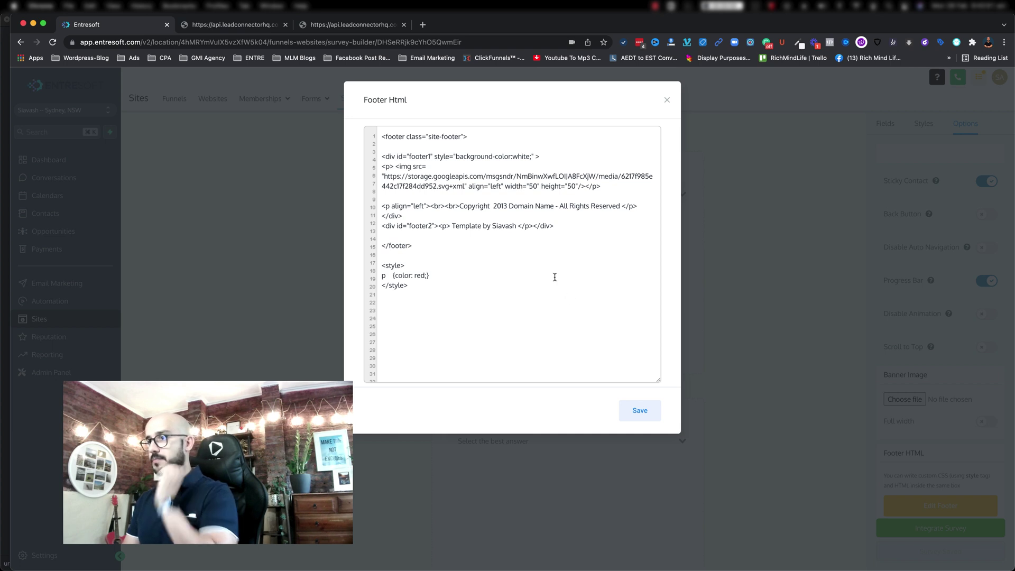
left_click(396, 167)
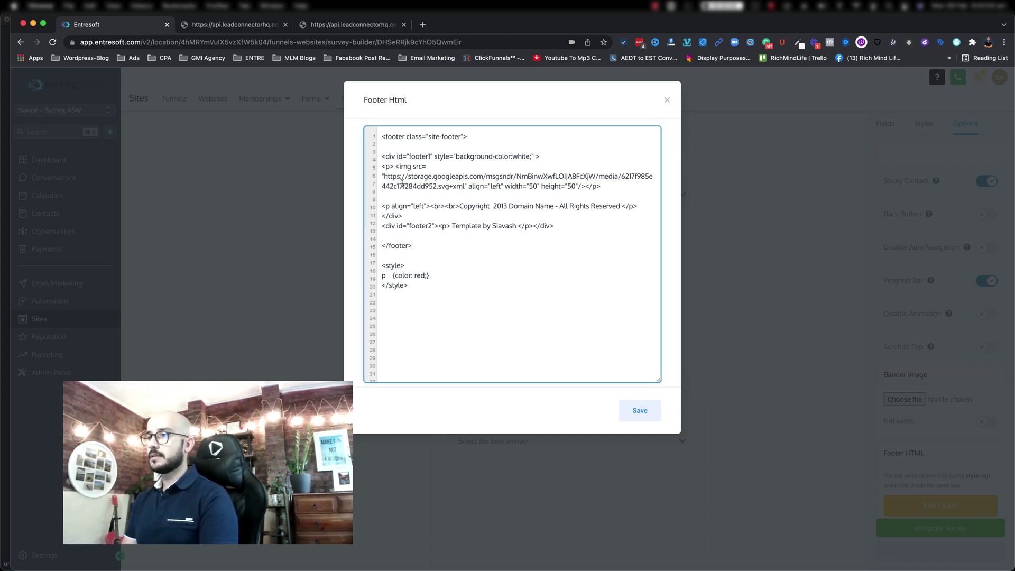
key("Return")
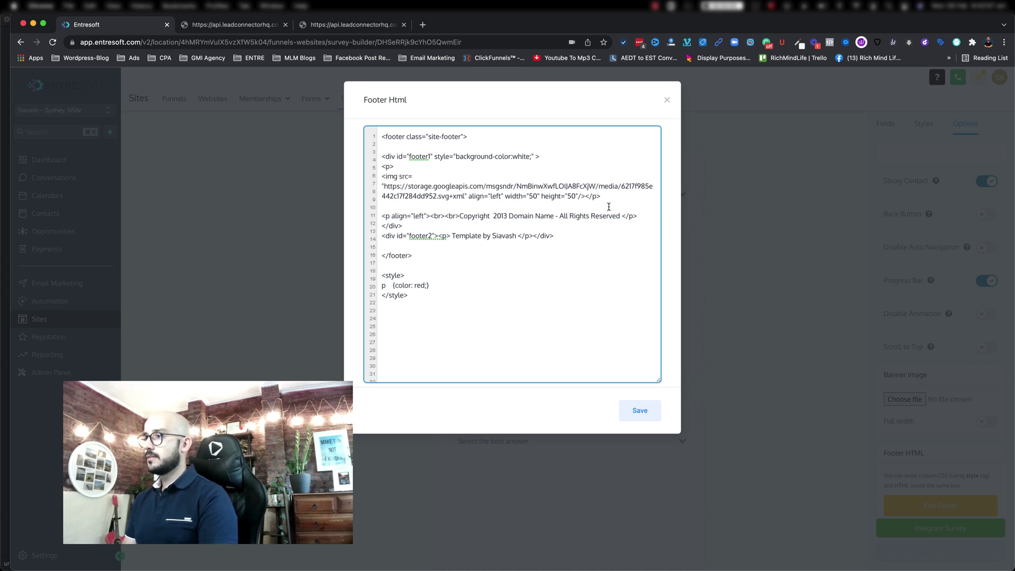
left_click(584, 199)
key("Return")
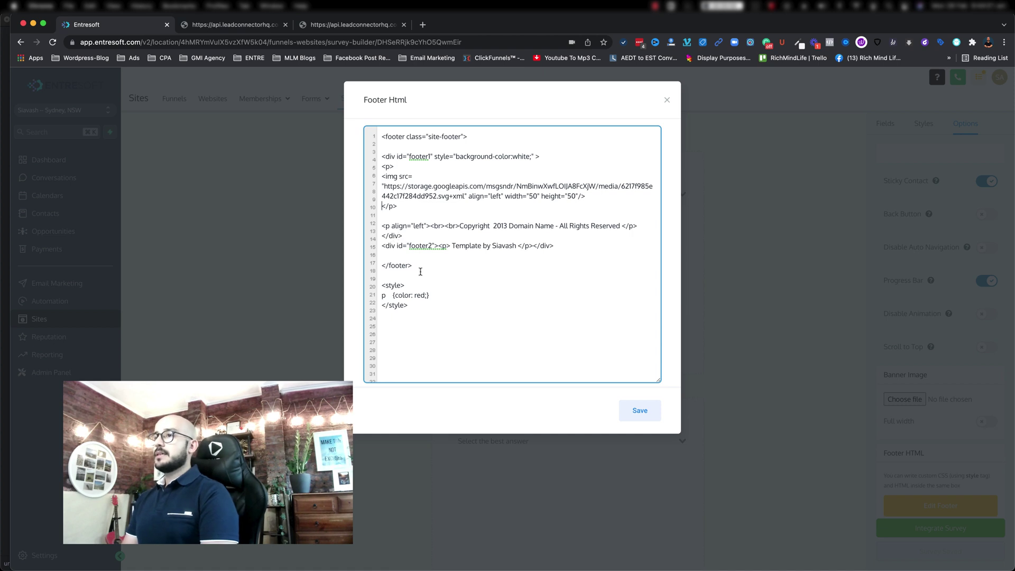
Examine the opening footer tag with its site-footer class and the start of the footer1 div in the code
left_click_drag(382, 137, 467, 138)
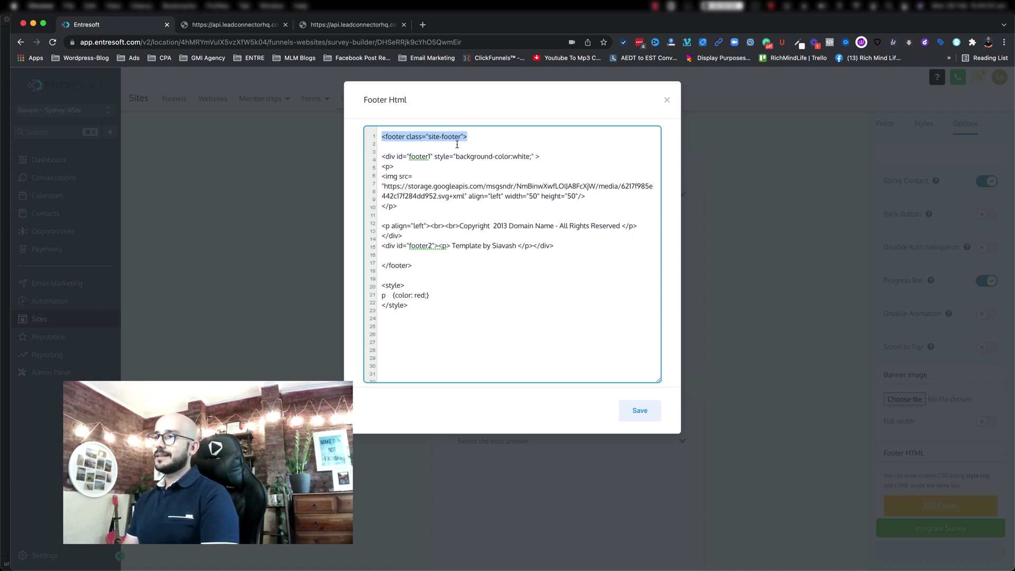
left_click(419, 139)
left_click_drag(404, 139, 461, 134)
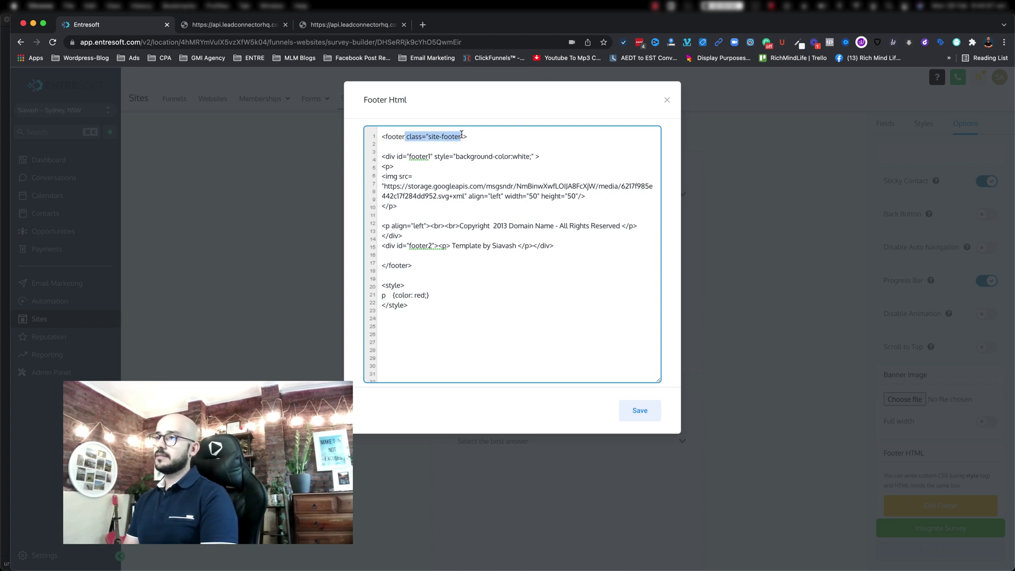
left_click(432, 136)
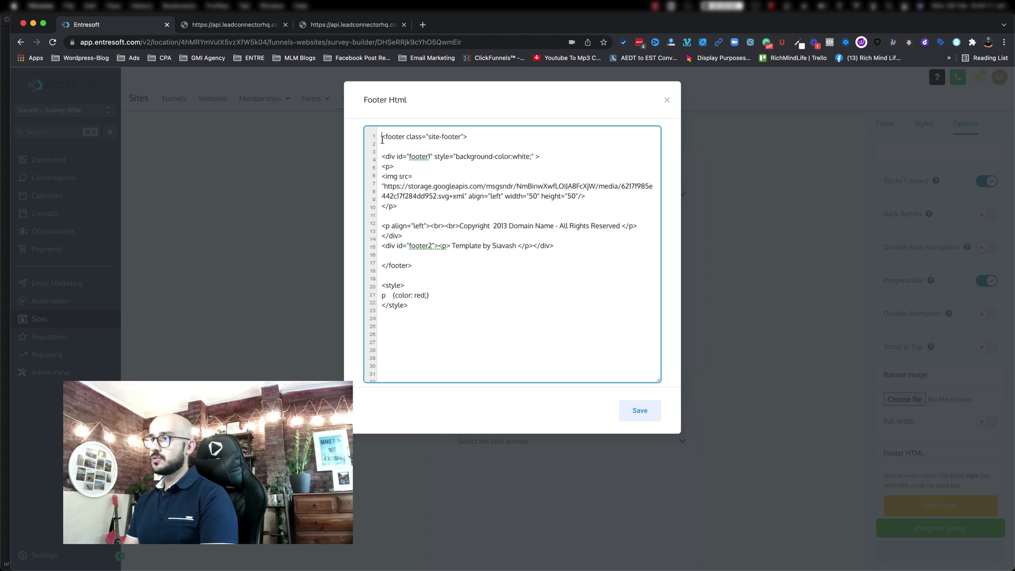
left_click_drag(382, 139, 468, 137)
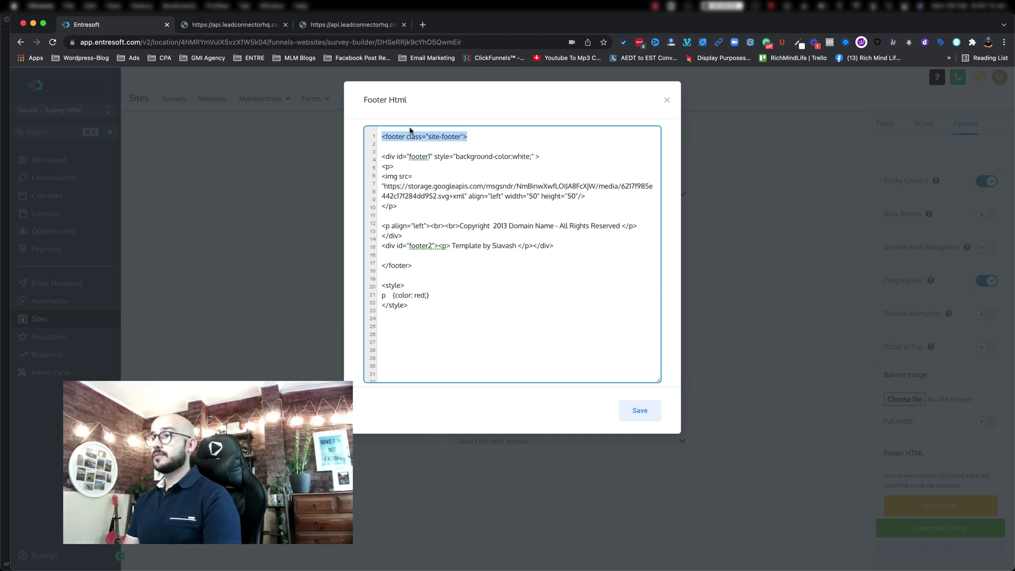
left_click_drag(383, 156, 398, 158)
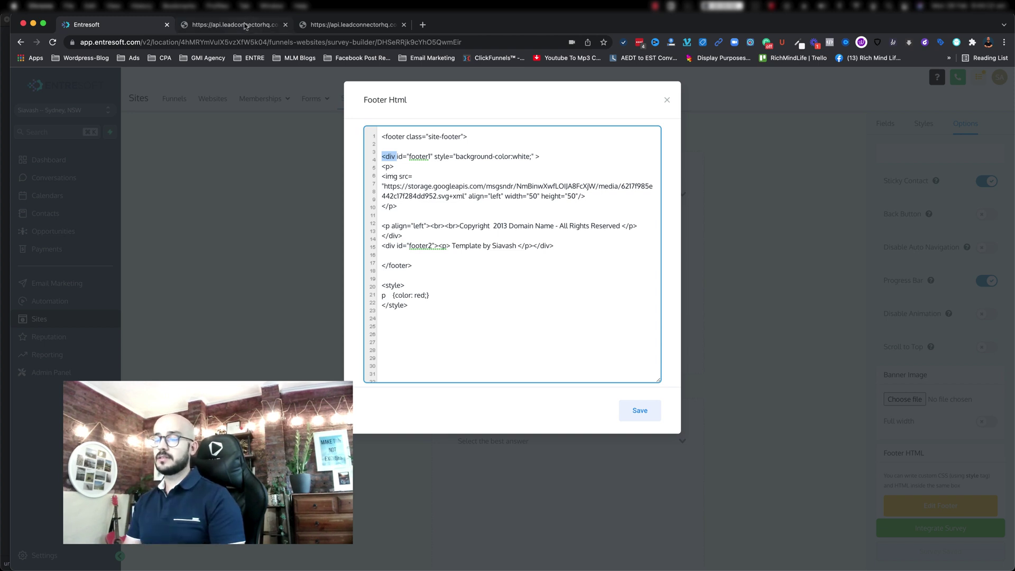
Examine the footer's image, copyright and template text areas on the survey's public page
left_click(245, 26)
left_click_drag(117, 200, 273, 282)
left_click(451, 265)
left_click_drag(452, 265, 474, 256)
left_click(474, 256)
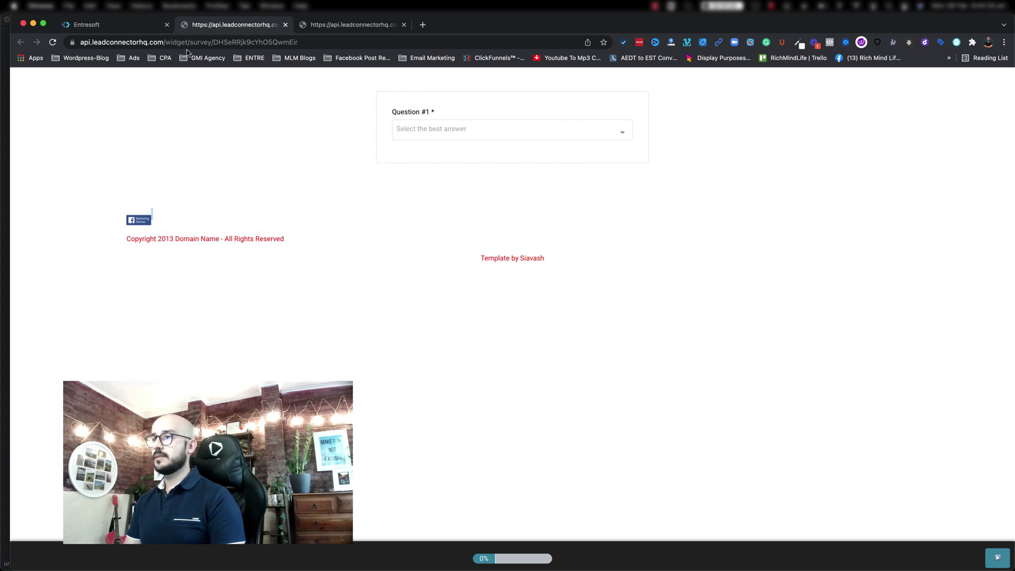
Return to the footer HTML and add a blank line before the closing tag of the footer1 div
left_click(132, 23)
left_click_drag(389, 166, 432, 156)
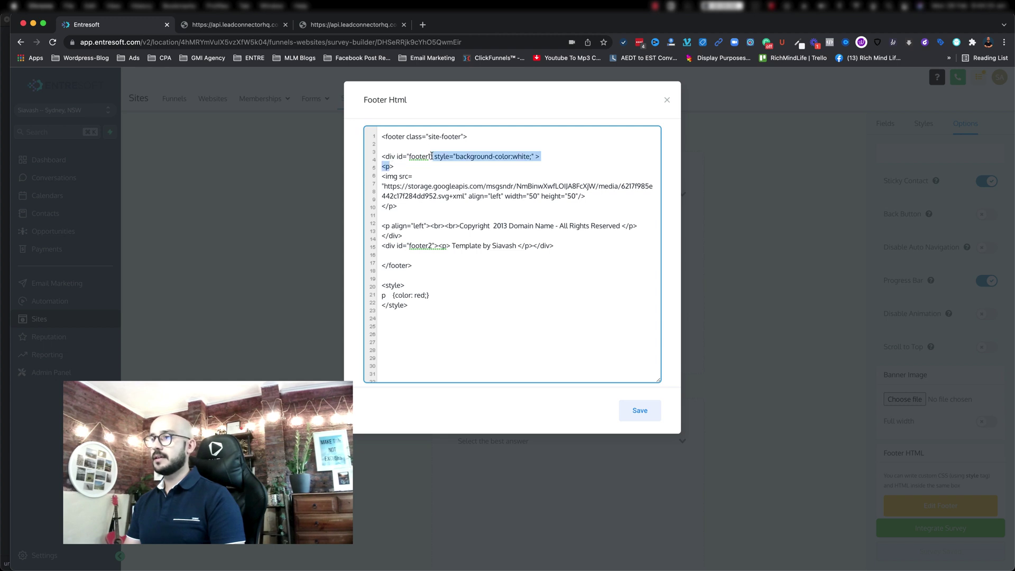
left_click(382, 238)
key("Return")
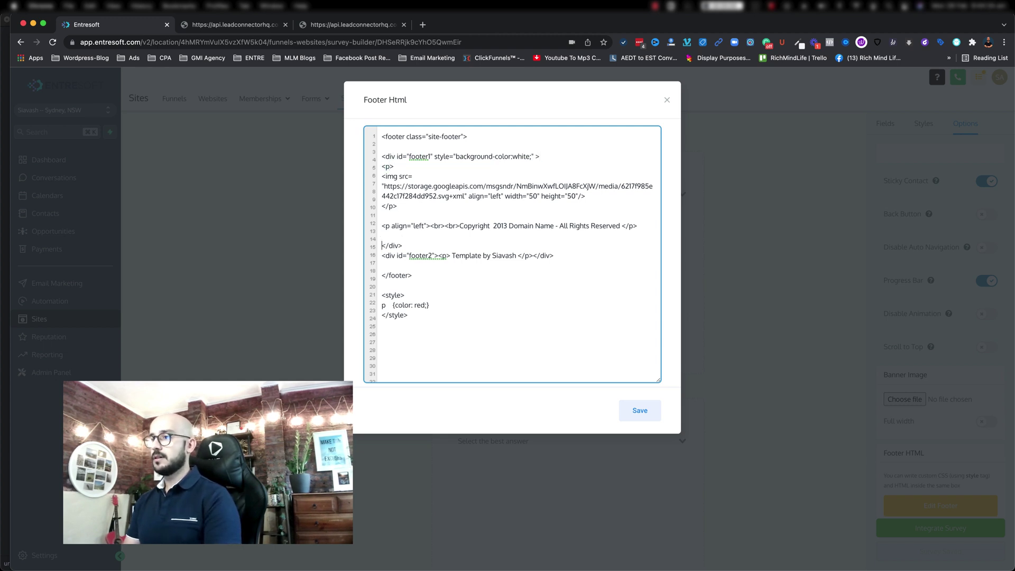
left_click_drag(380, 240, 463, 246)
left_click(467, 225)
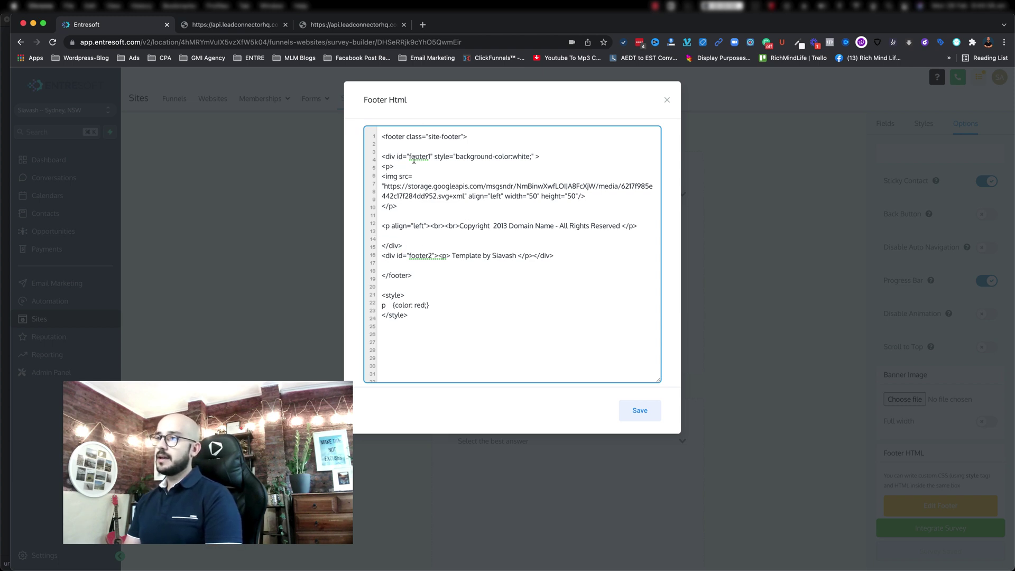
Examine the inline style attribute of the footer1 div in the footer HTML
left_click_drag(435, 158, 530, 157)
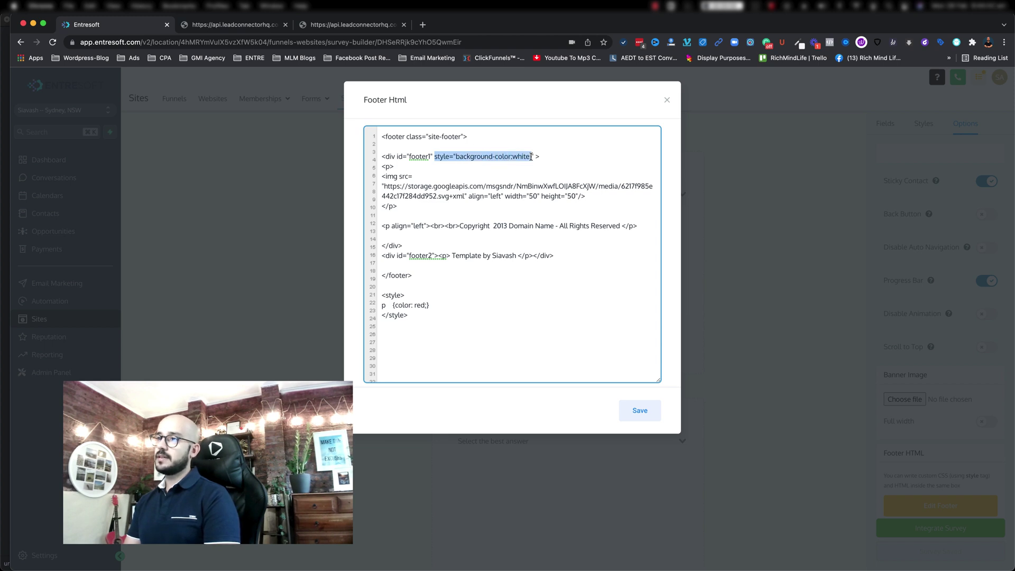
left_click(458, 157)
left_click_drag(434, 157, 456, 156)
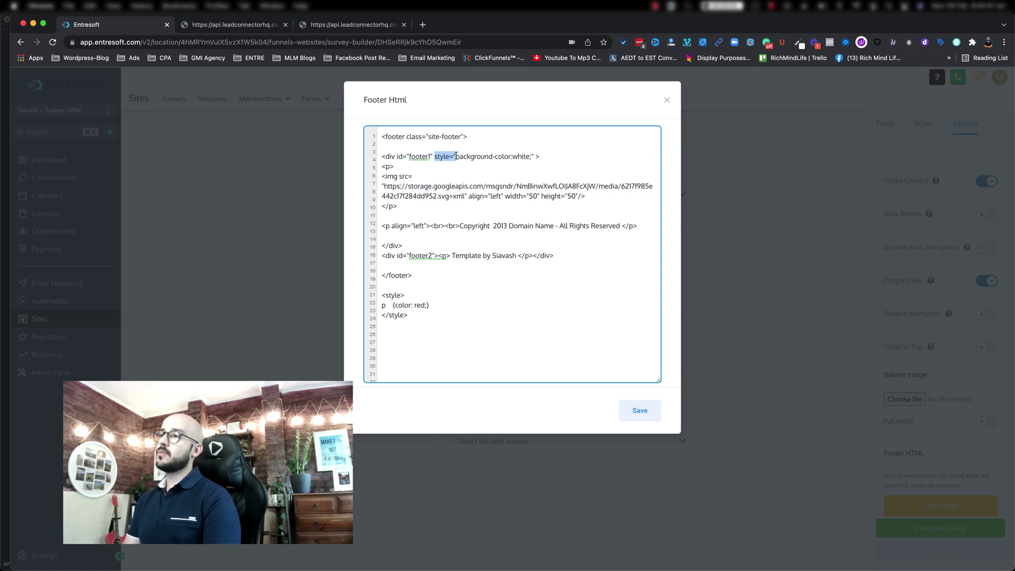
Set the footer1 div's background colour to green and save both the footer and the survey
left_click_drag(530, 157, 496, 157)
left_click(513, 156)
double_click(519, 156)
type("green")
left_click(655, 416)
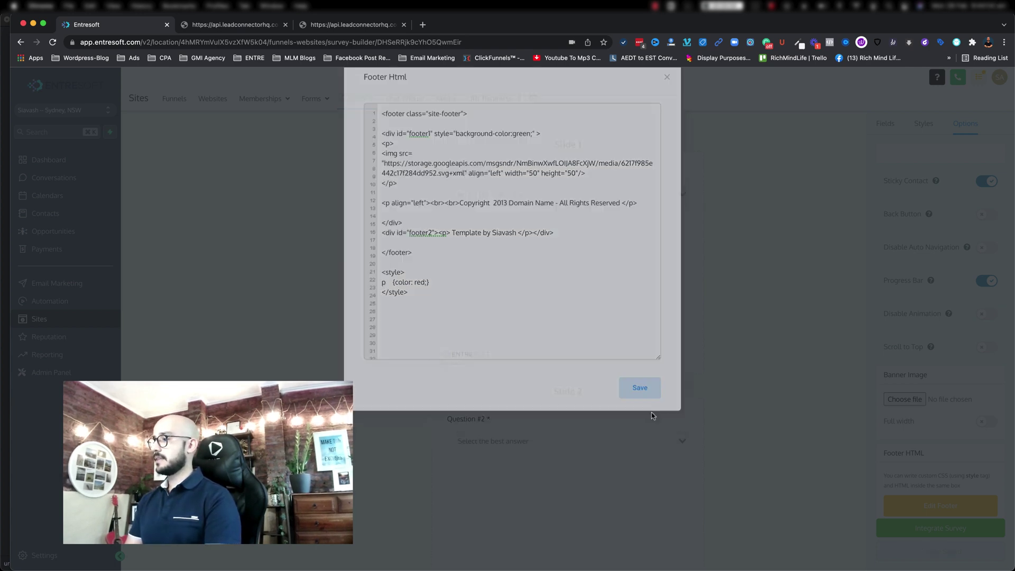
left_click(947, 553)
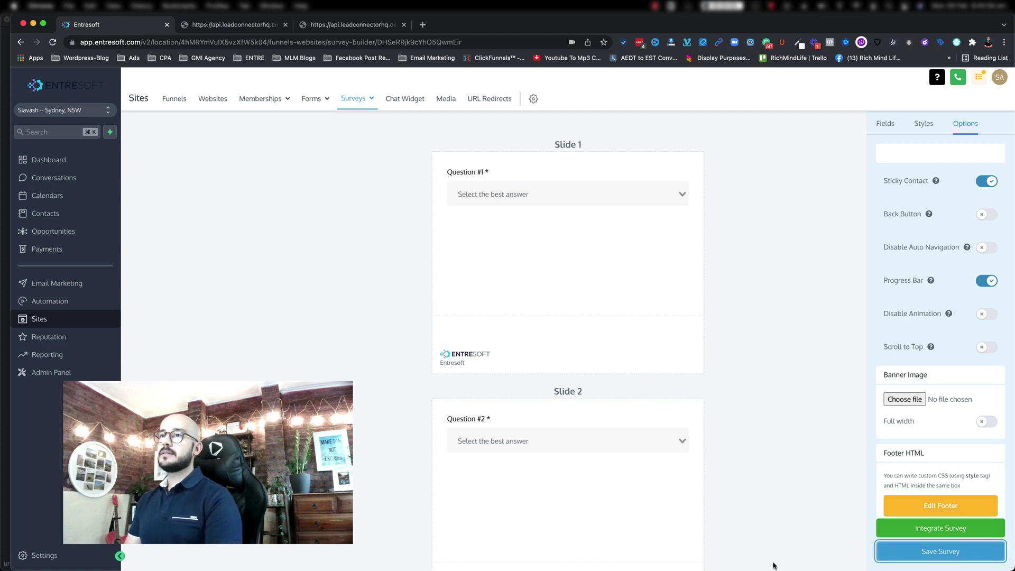
Reload the survey's public page to check the footer's background colour
left_click(198, 26)
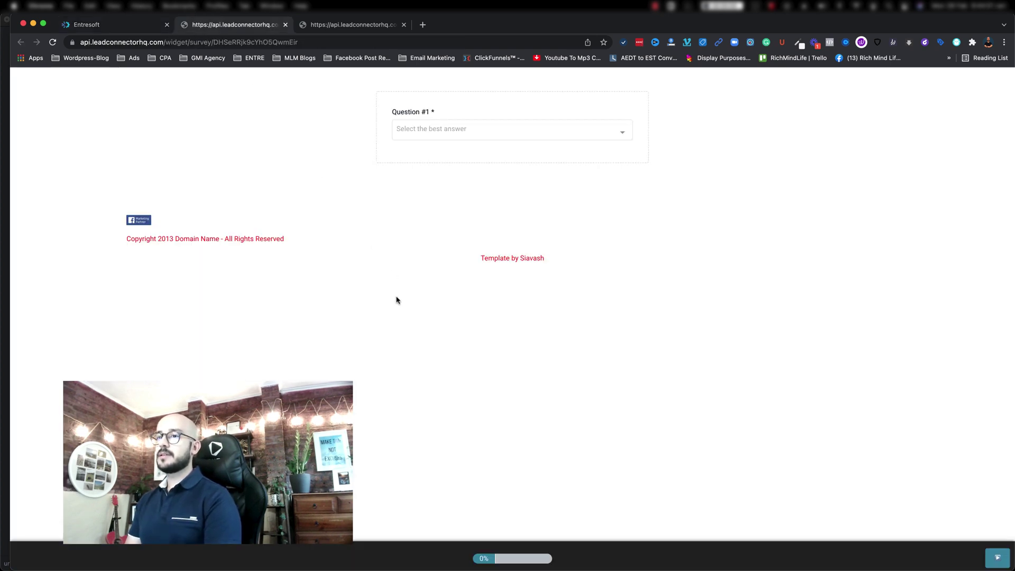
key("super+r")
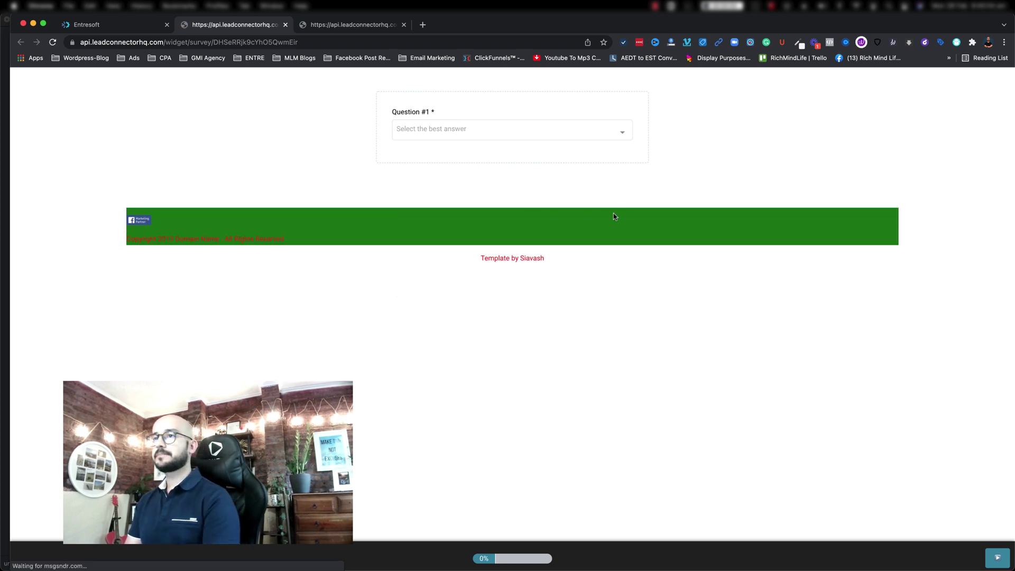
Try a white background for the footer1 div, examine the image tag's source, and close the footer editor without saving
left_click(90, 27)
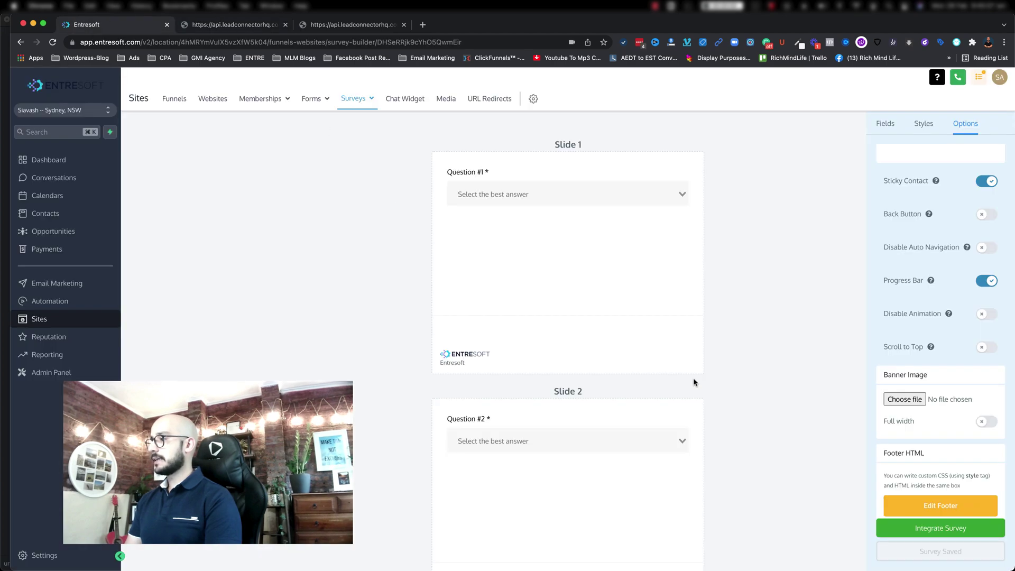
left_click(915, 500)
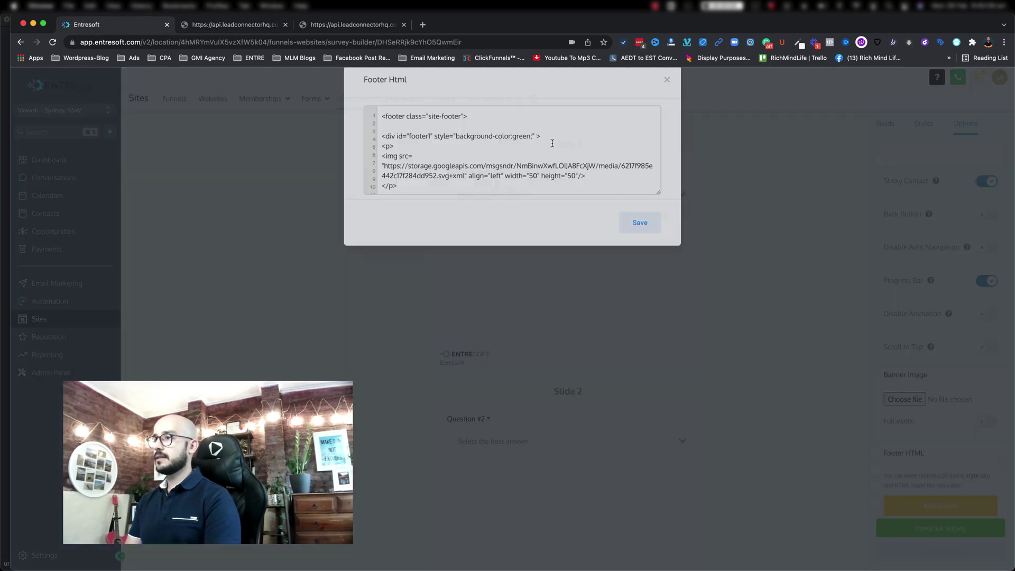
left_click_drag(513, 157, 526, 159)
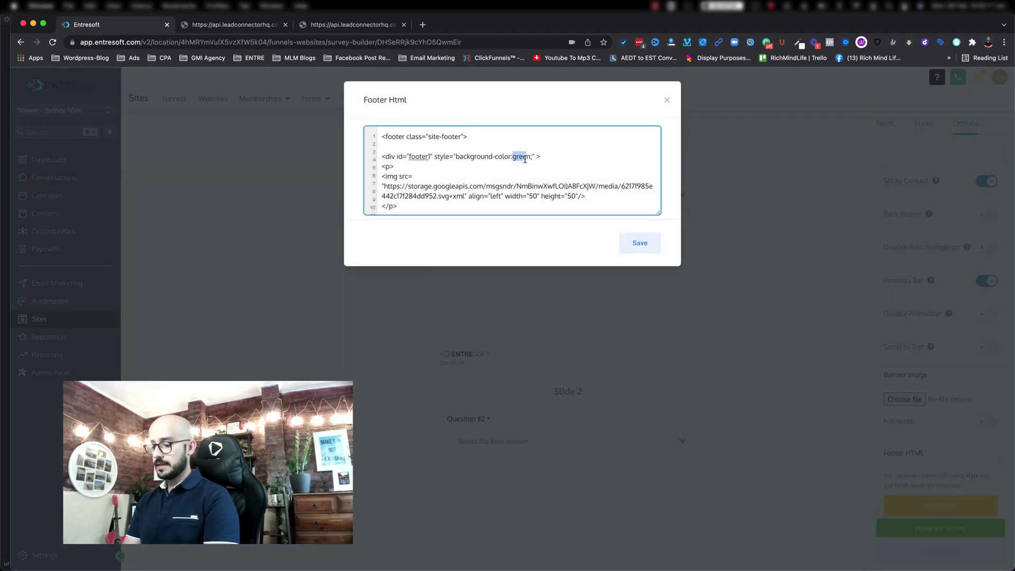
type("white")
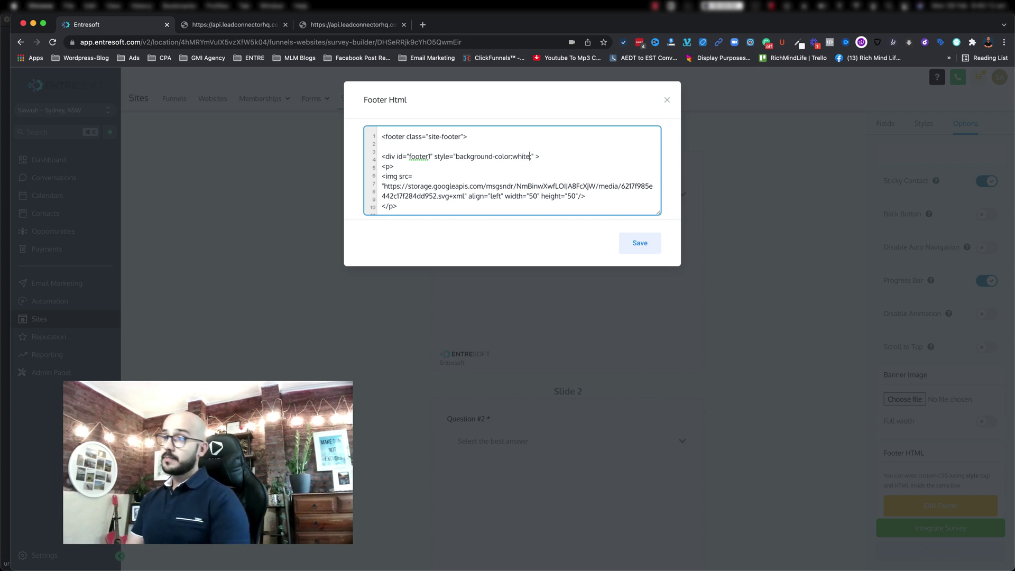
left_click(451, 177)
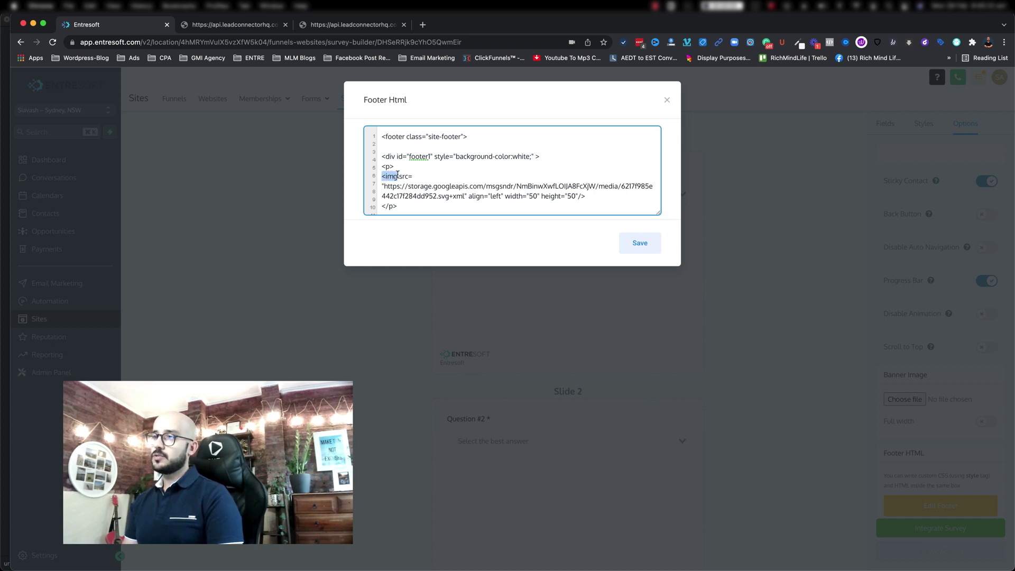
left_click_drag(399, 176, 470, 199)
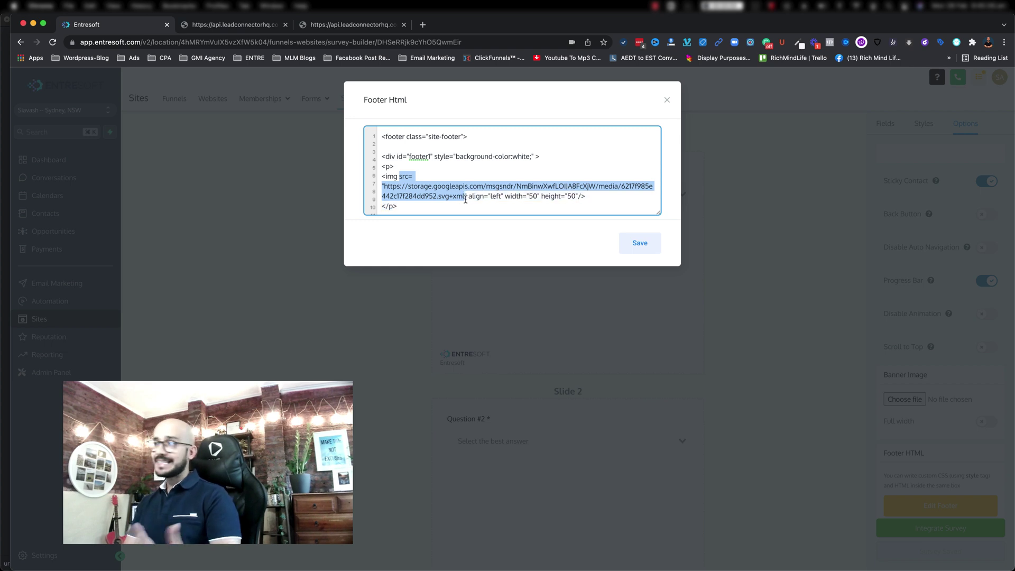
left_click(667, 101)
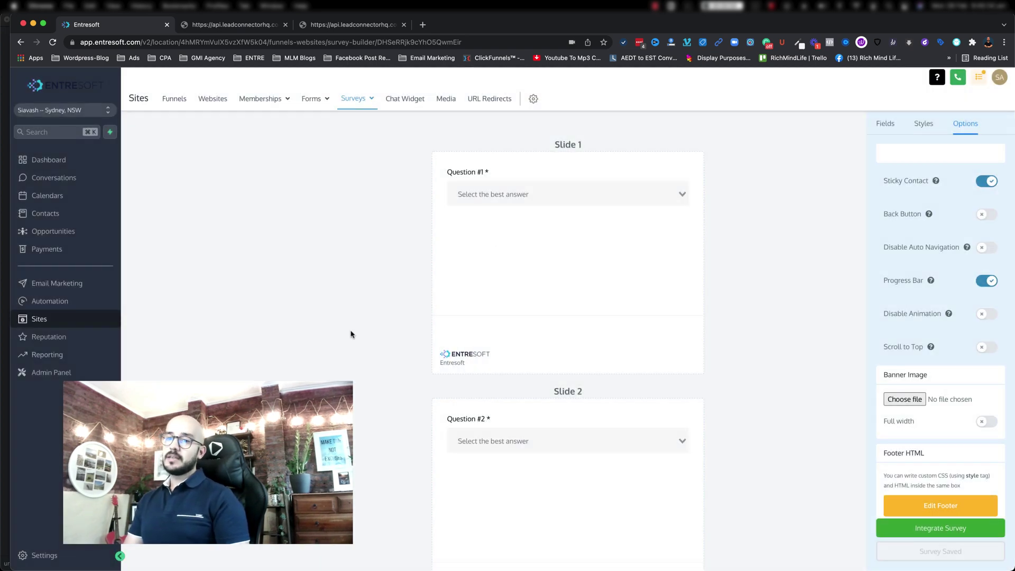
Copy the link of GMI Logo (5).png from the media library in the account settings
left_click(38, 557)
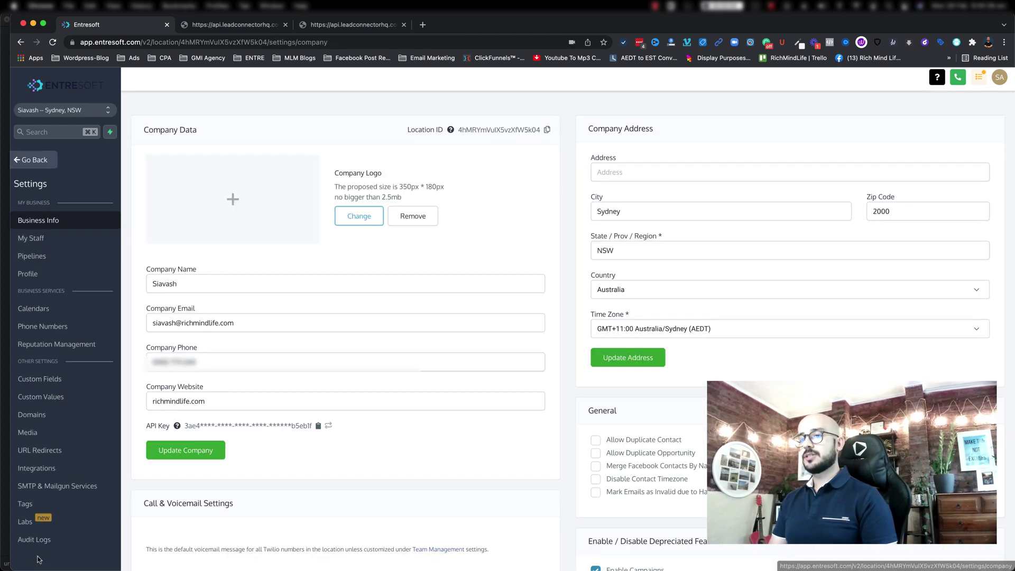
left_click(33, 435)
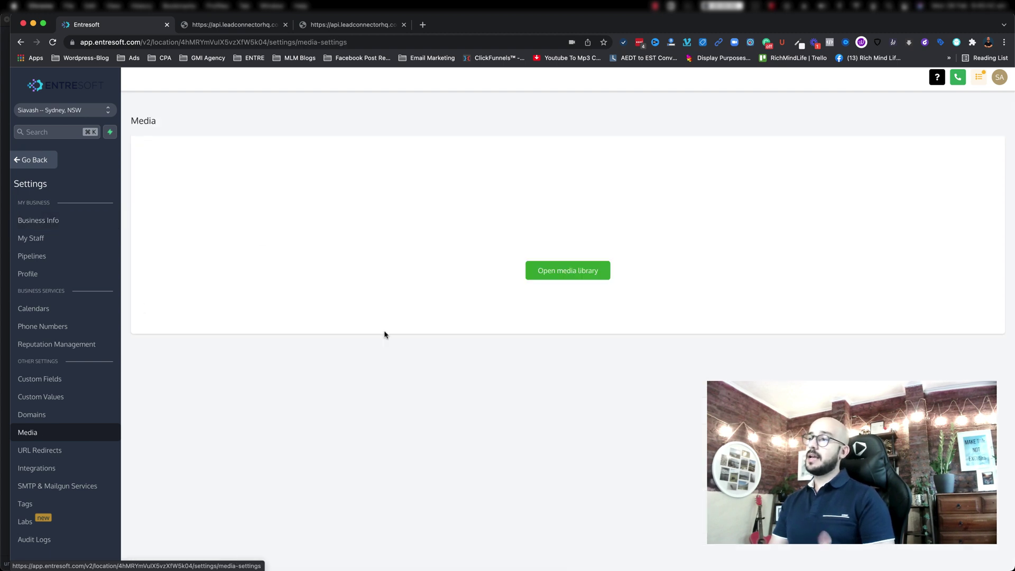
left_click(571, 274)
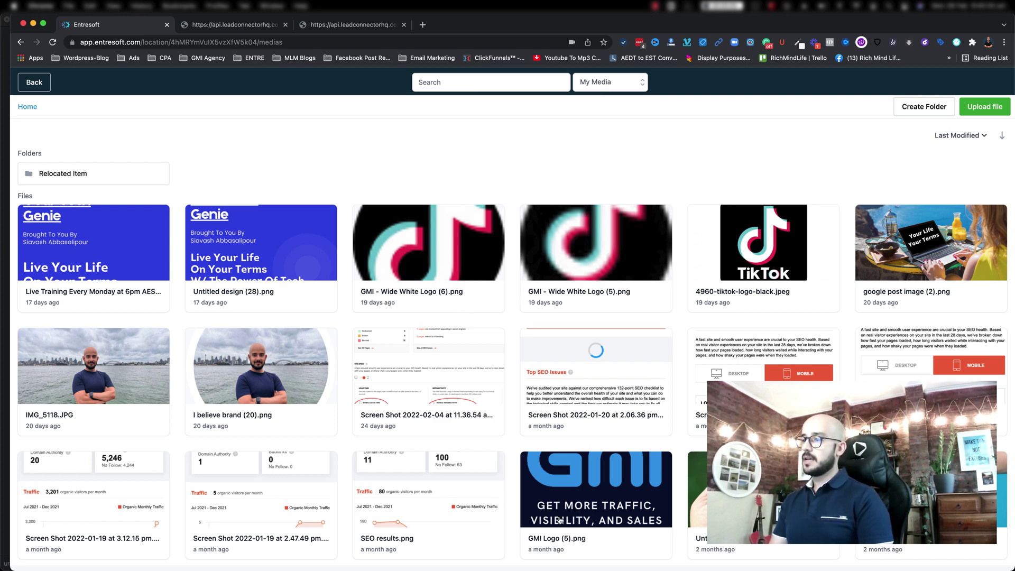
left_click(596, 499)
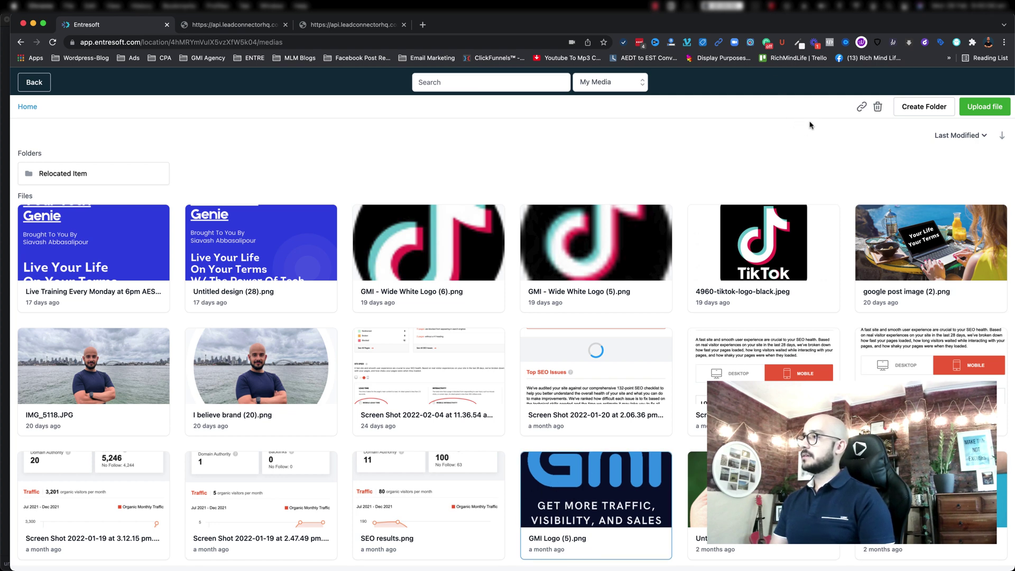
left_click(862, 107)
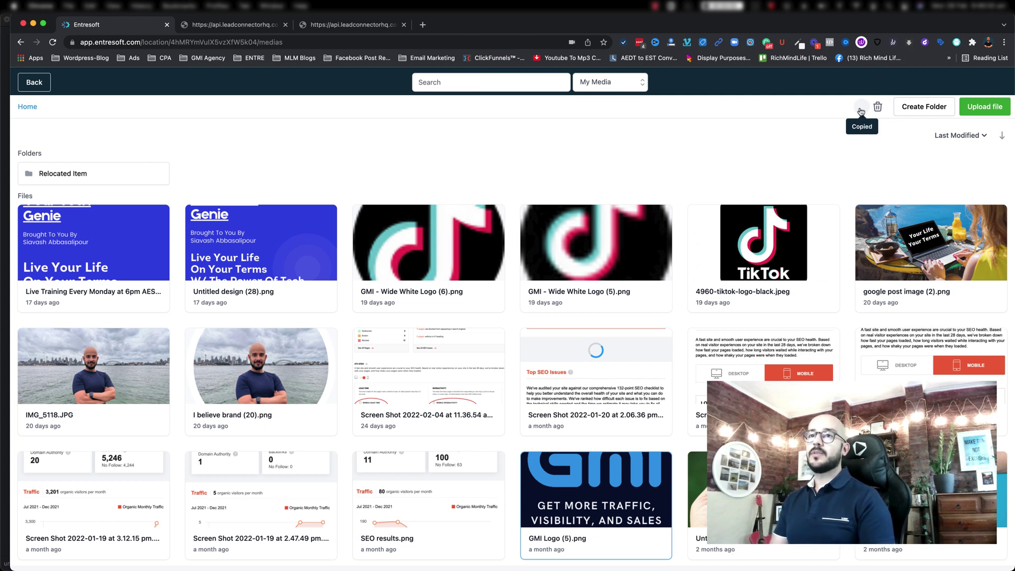
Leave the media library and reopen Survey 1 in the survey builder with no slide selected
left_click(30, 82)
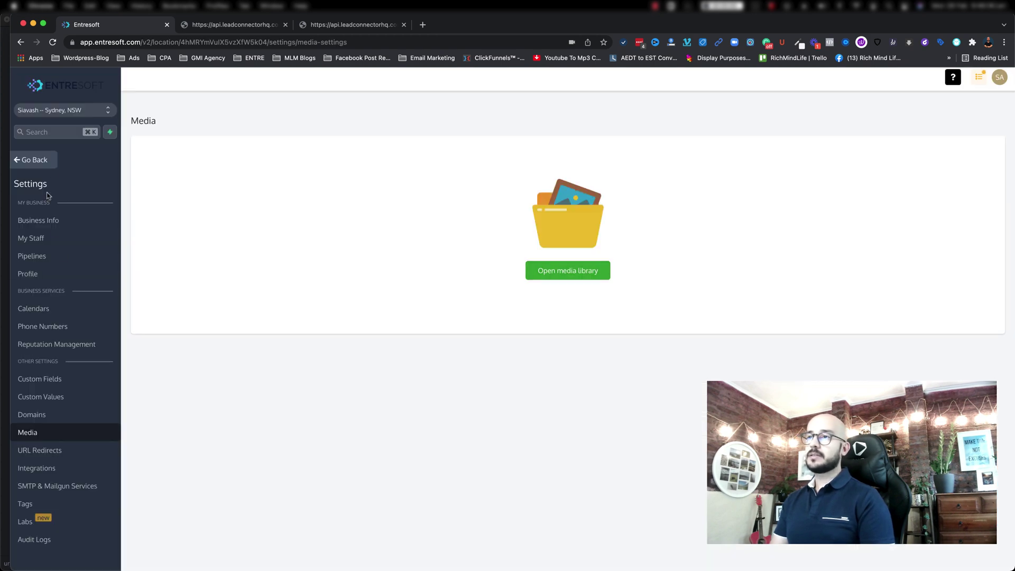
left_click(42, 167)
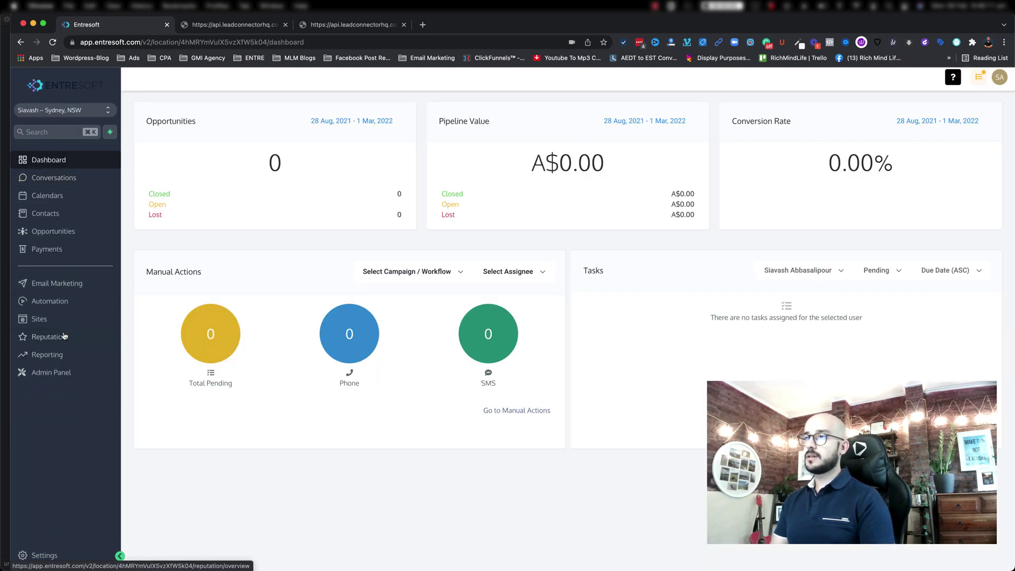
left_click(60, 328)
mouse_move(350, 101)
left_click(342, 121)
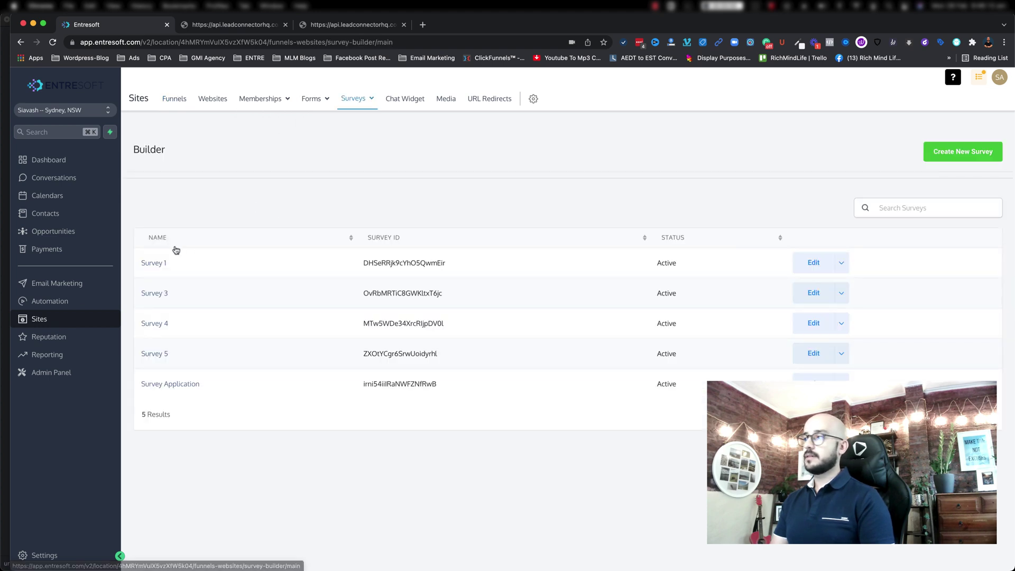
left_click(159, 265)
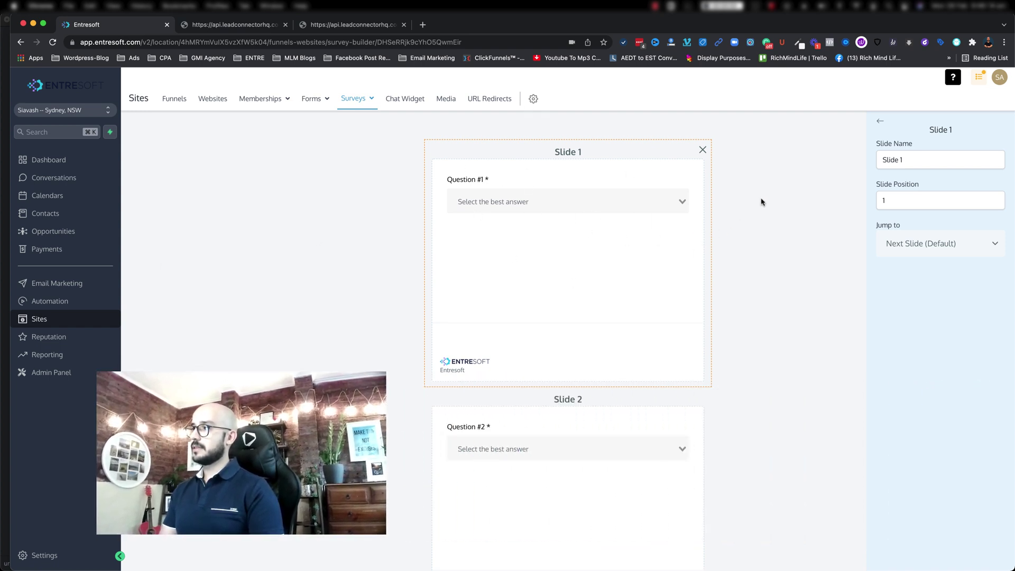
left_click(768, 189)
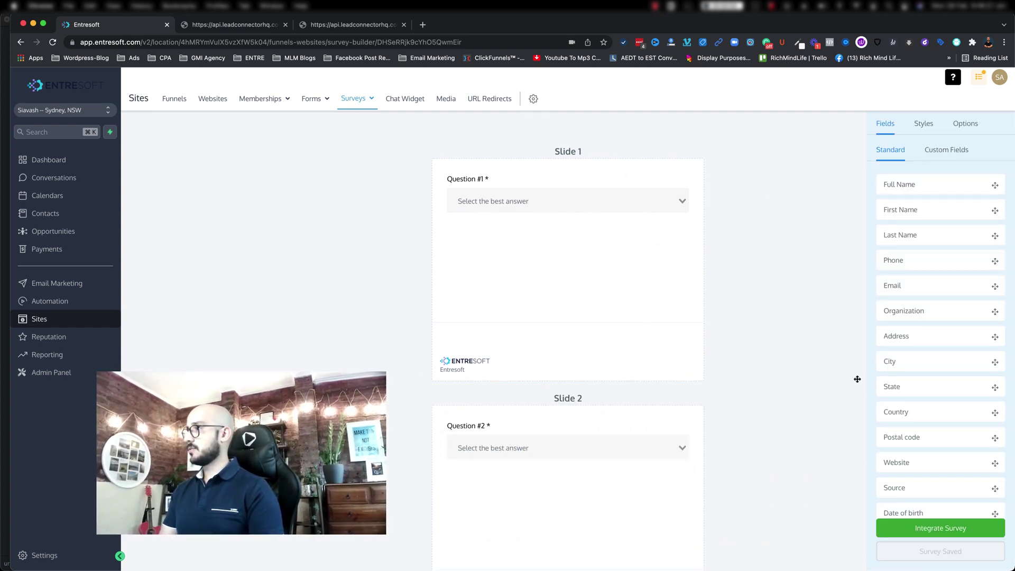
Replace the footer image's source with the copied GMI Logo (5).png link in double quotes, and save the footer and the survey
left_click(966, 123)
scroll(935, 245, "down", 10)
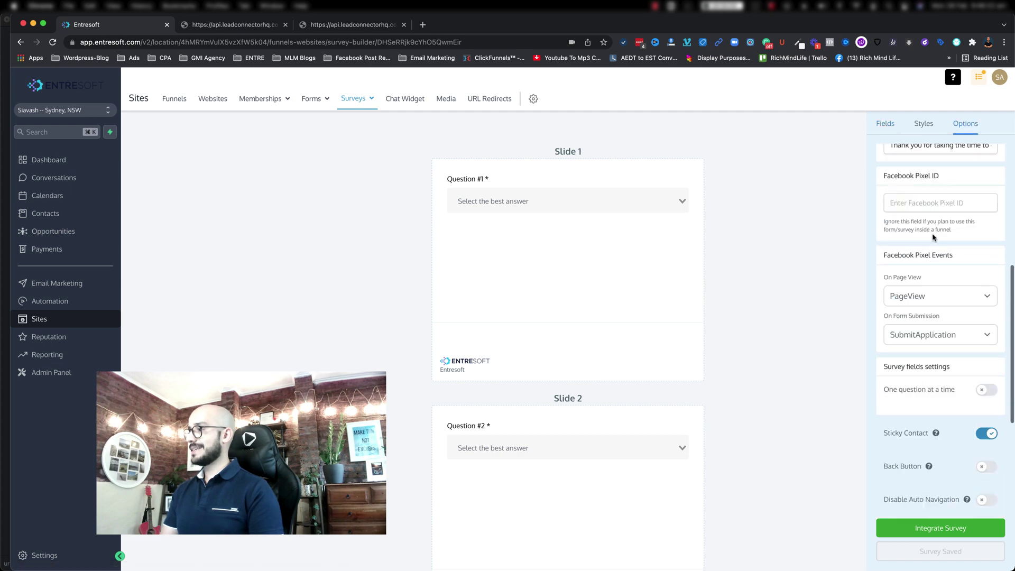
scroll(935, 244, "down", 3)
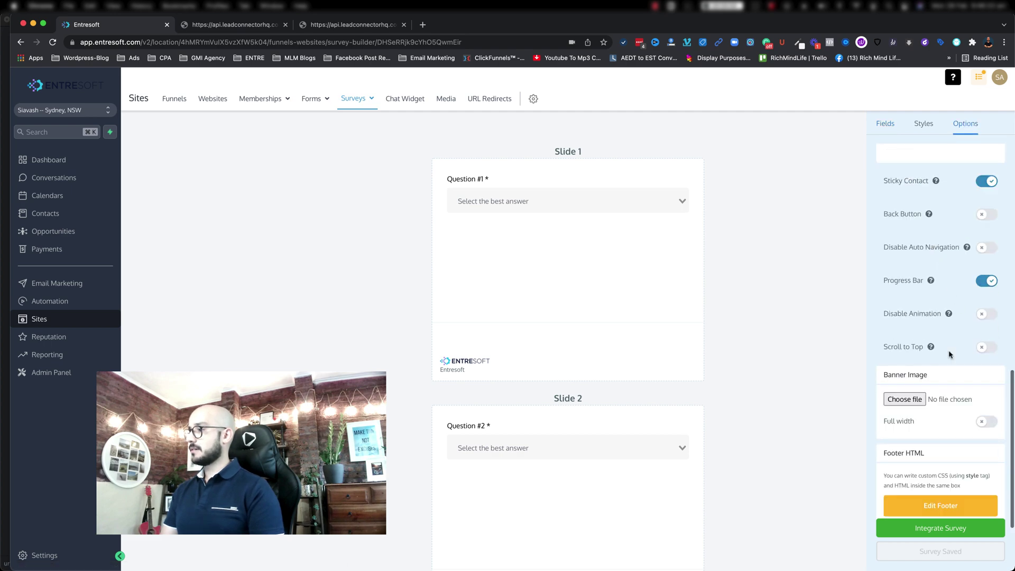
left_click(925, 506)
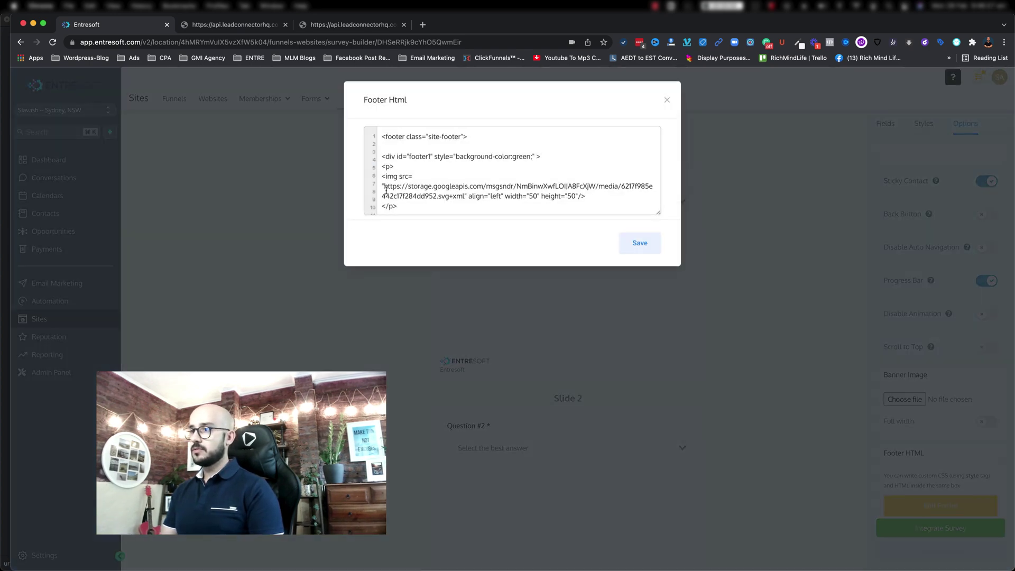
left_click_drag(382, 186, 459, 195)
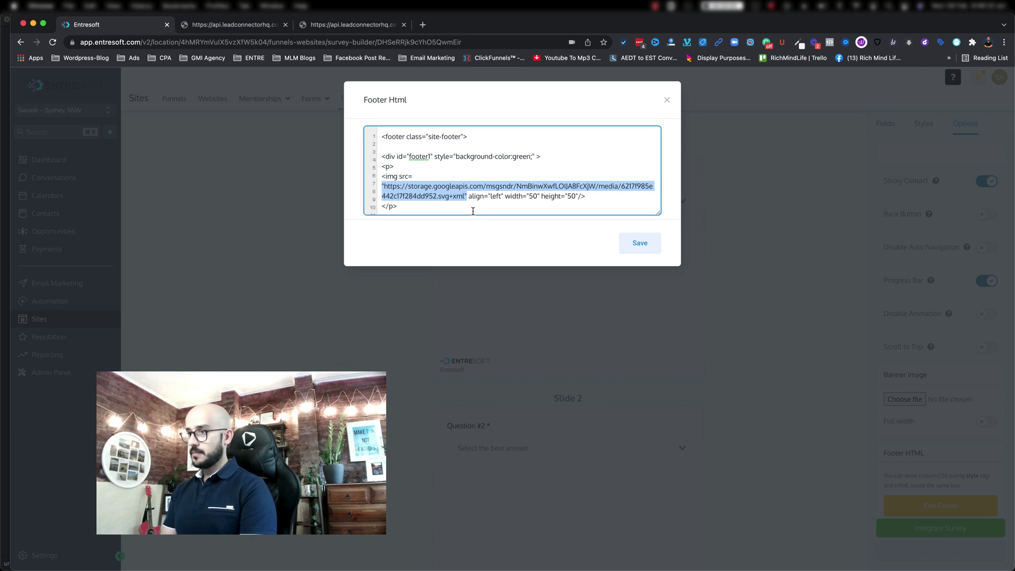
key("BackSpace")
type("\"\"")
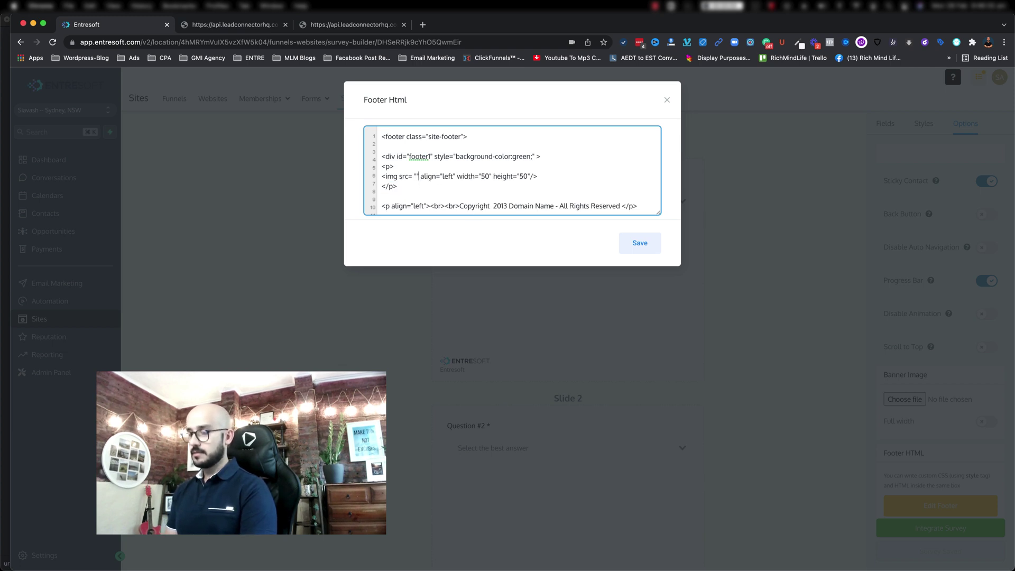
type("https://storage.googleapis.com/msgsndr/4hMRYmVulX5vzXfW5k04/media/61df98645aebc8bf3bb28e82.png")
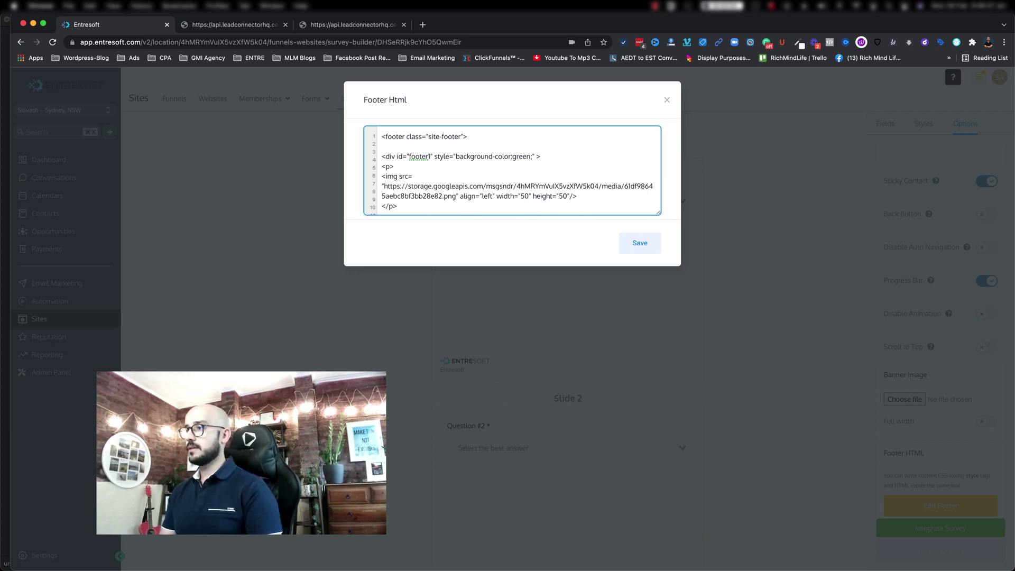
left_click(640, 243)
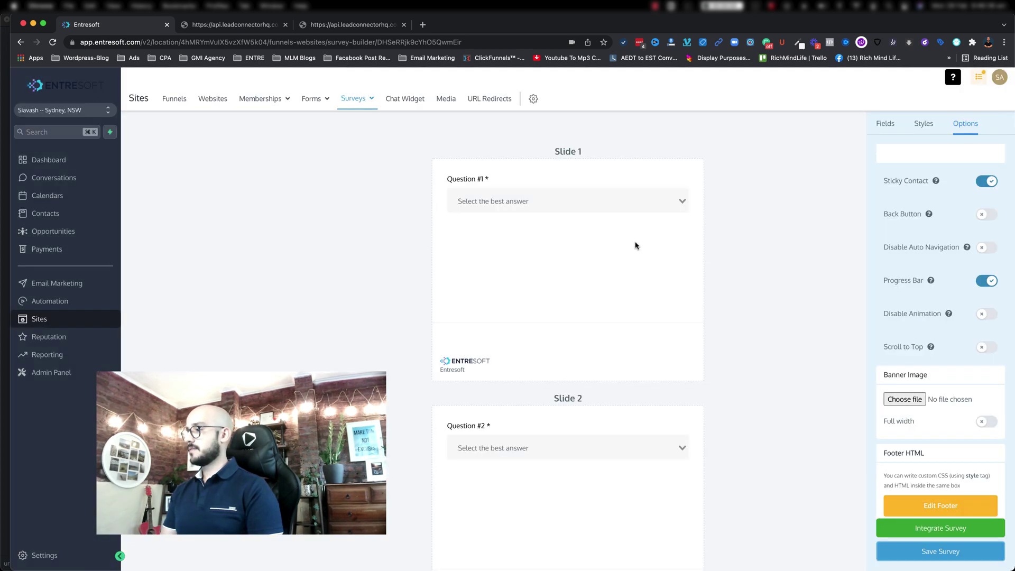
left_click(937, 553)
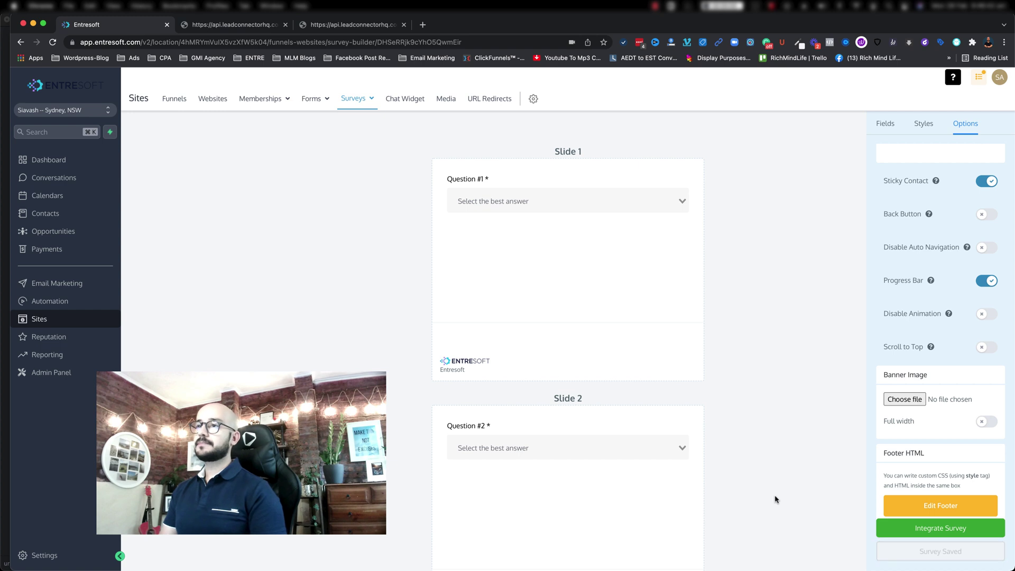
Reload the survey's public page to check the footer's logo image
key("ctrl+Tab")
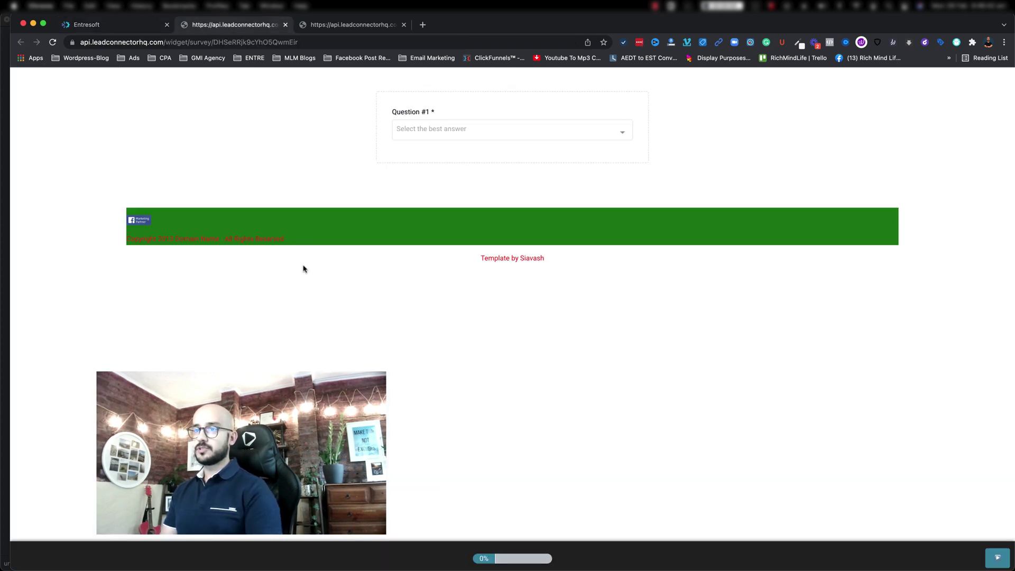
key("super+r")
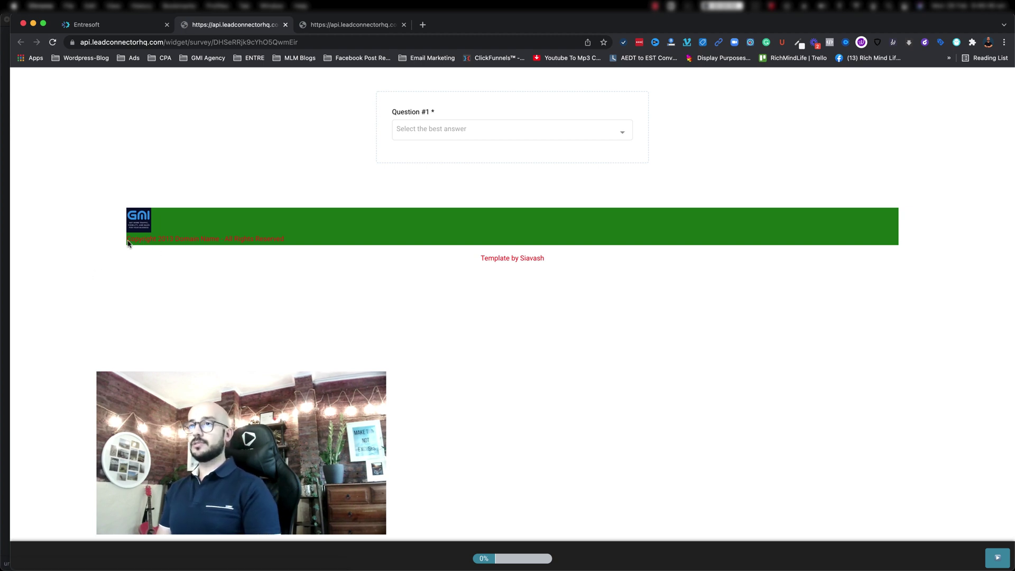
Remove the align="left" attribute from the footer image, save the footer and survey, and check the reloaded public survey page
left_click(116, 31)
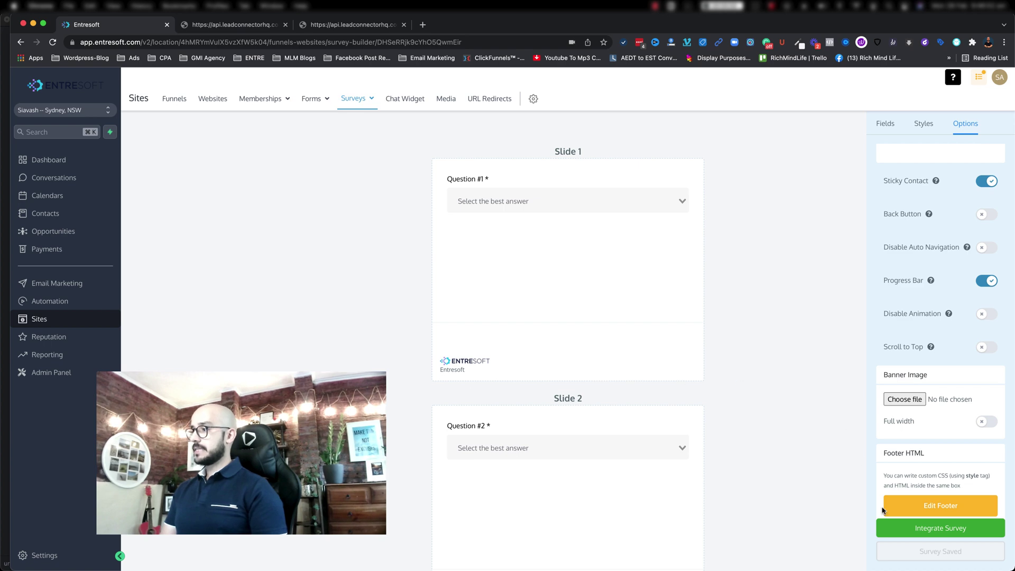
left_click(923, 507)
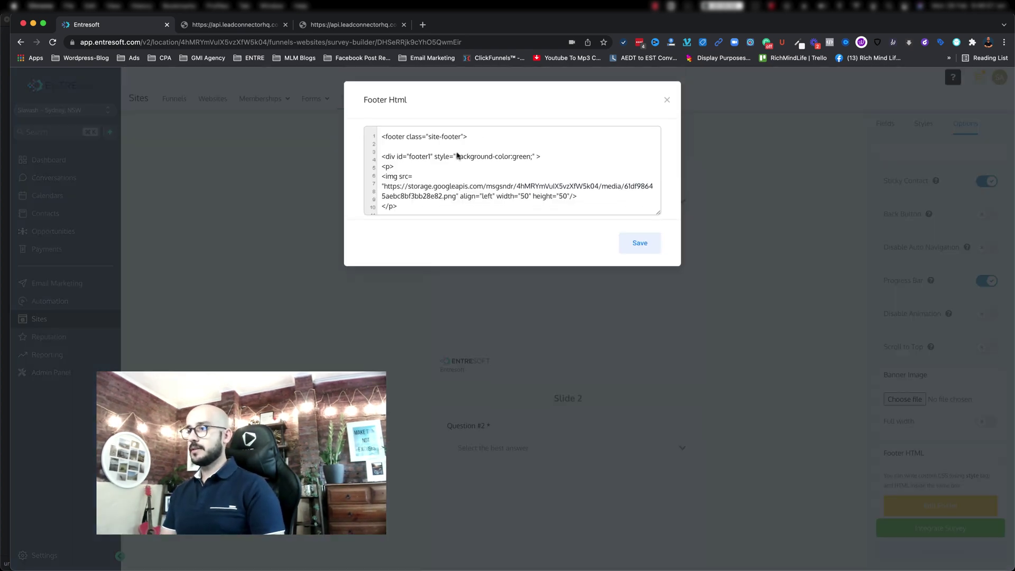
left_click_drag(460, 196, 495, 194)
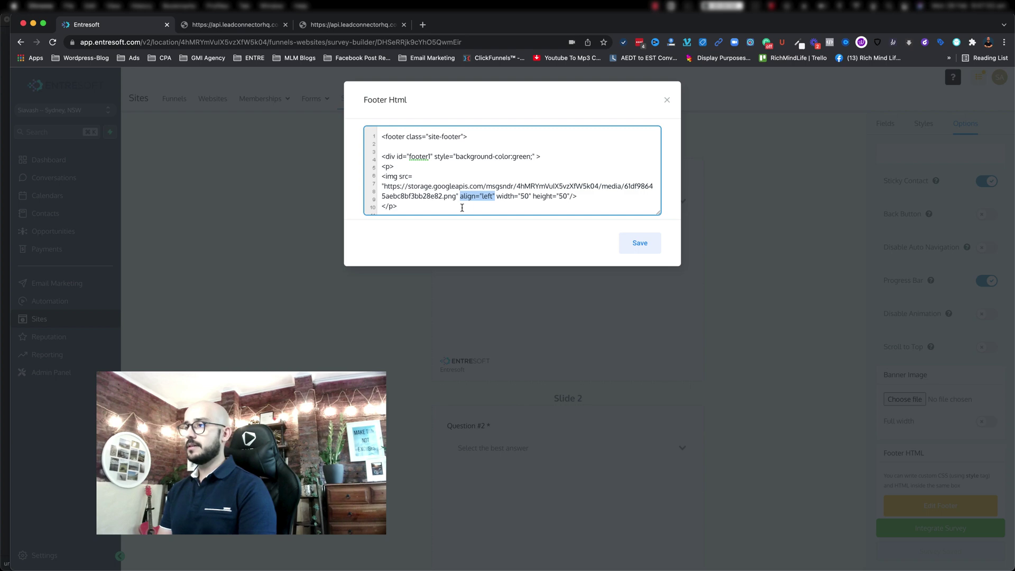
key("BackSpace")
key("BackSpace")
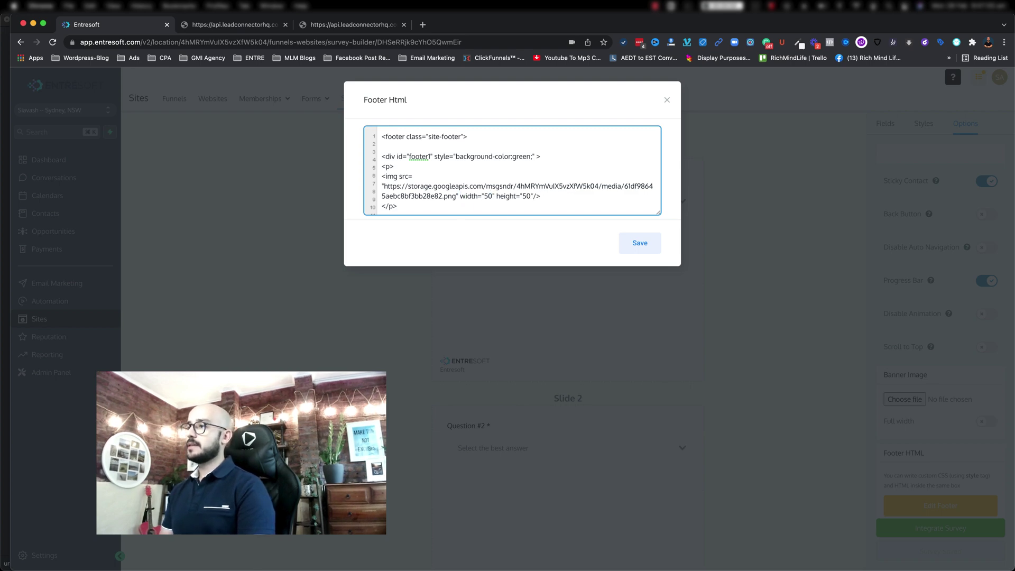
left_click(642, 249)
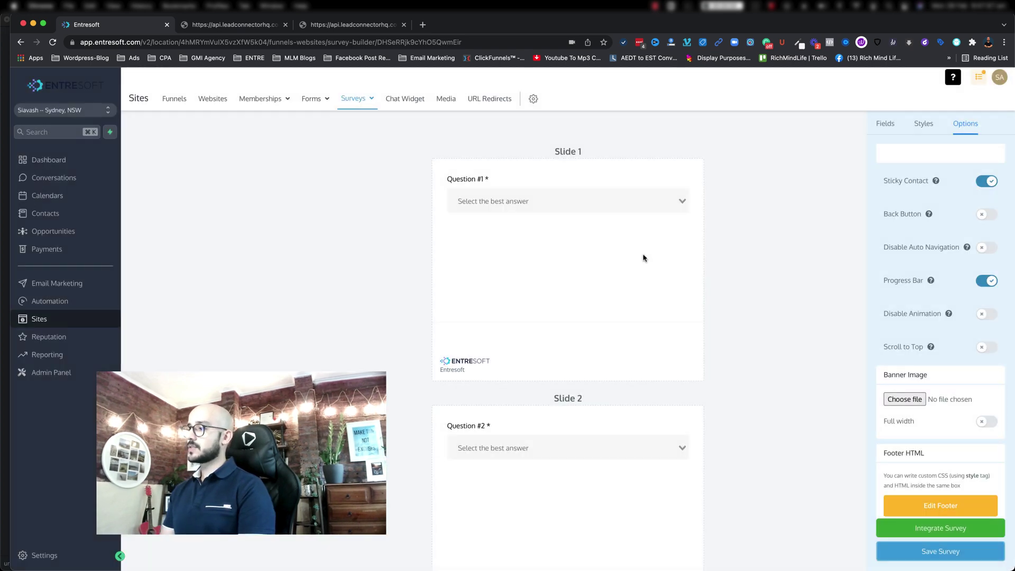
left_click(930, 551)
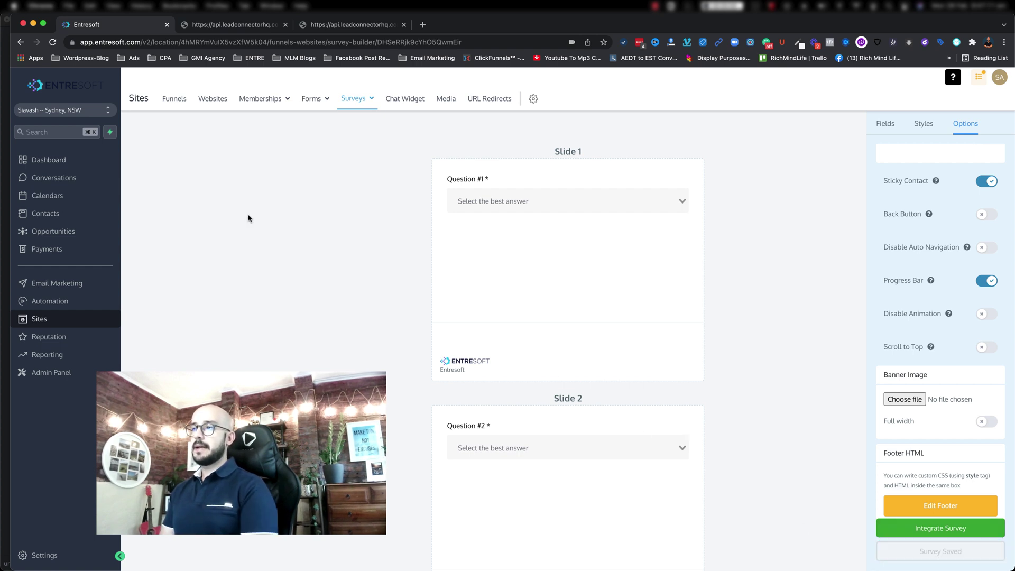
left_click(228, 24)
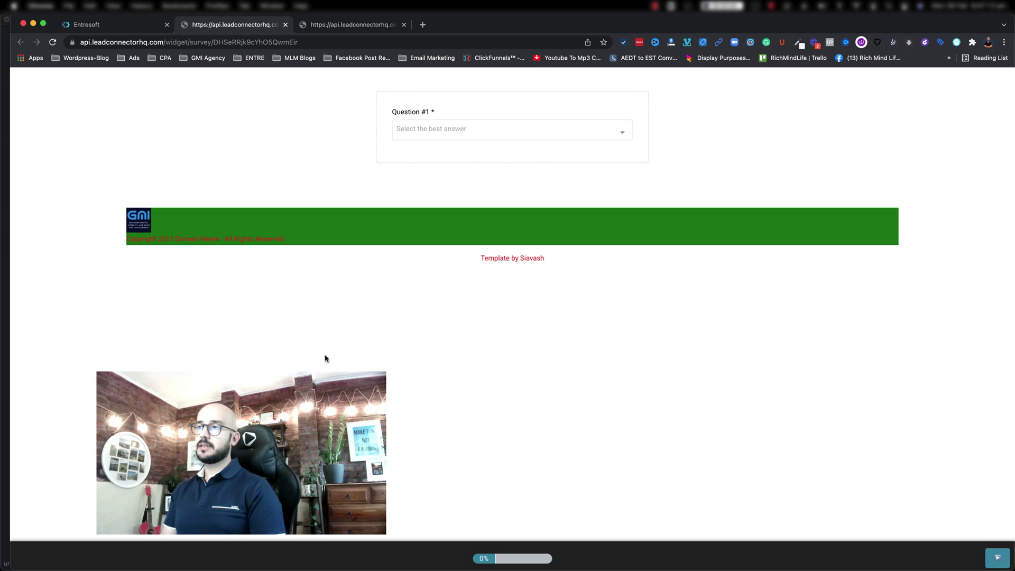
key("super+r")
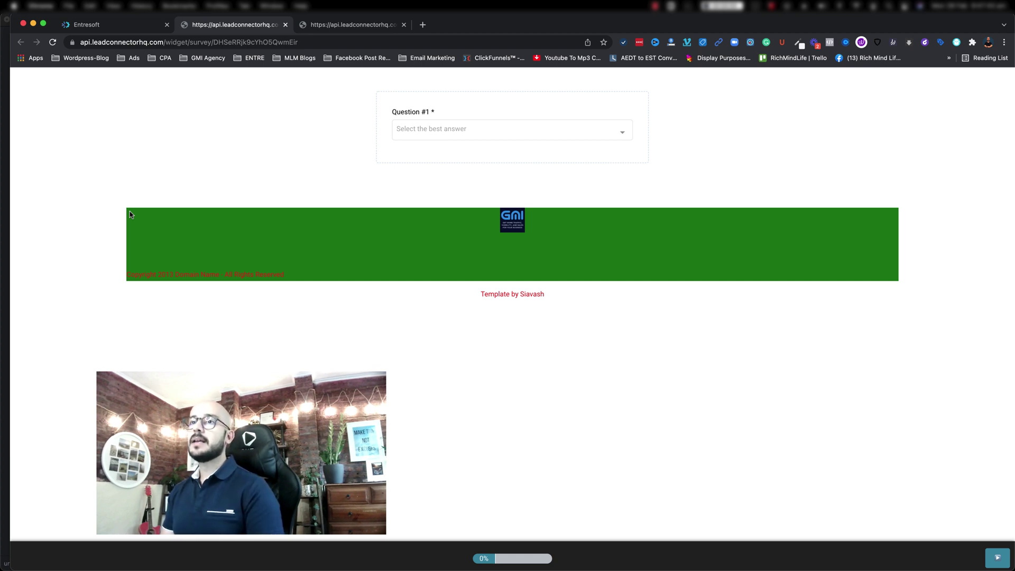
left_click(106, 24)
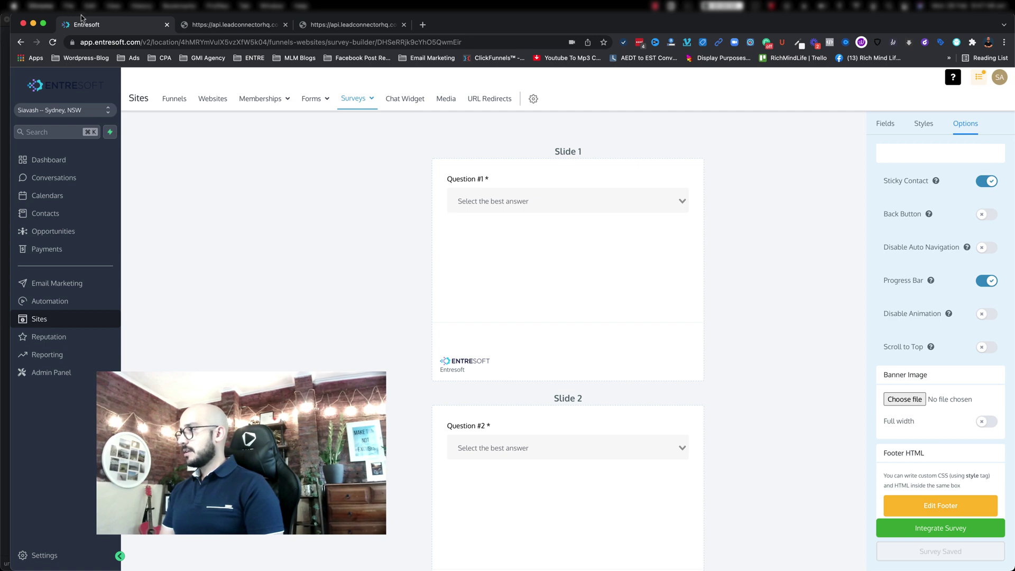
left_click(925, 506)
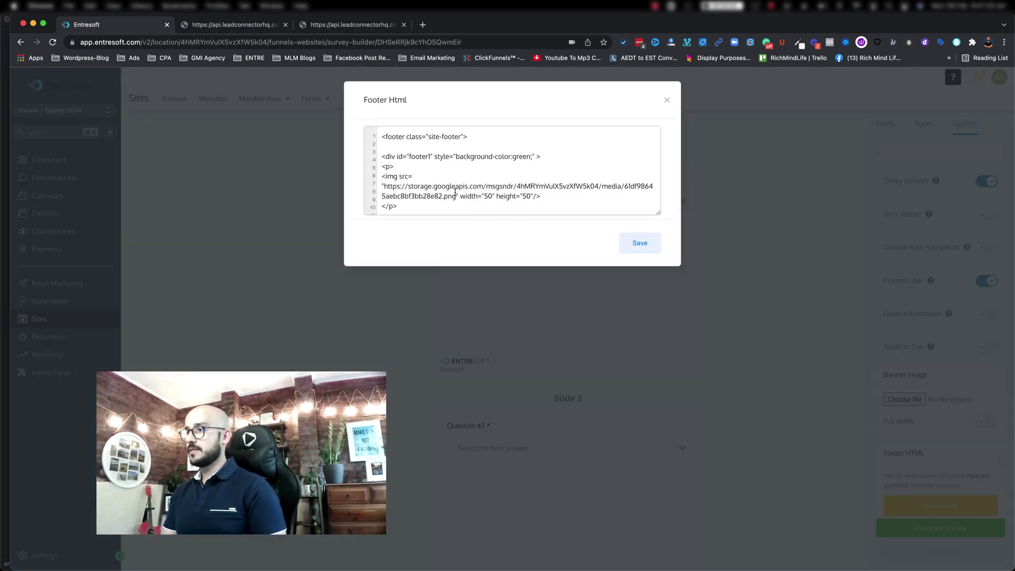
left_click_drag(460, 198, 533, 195)
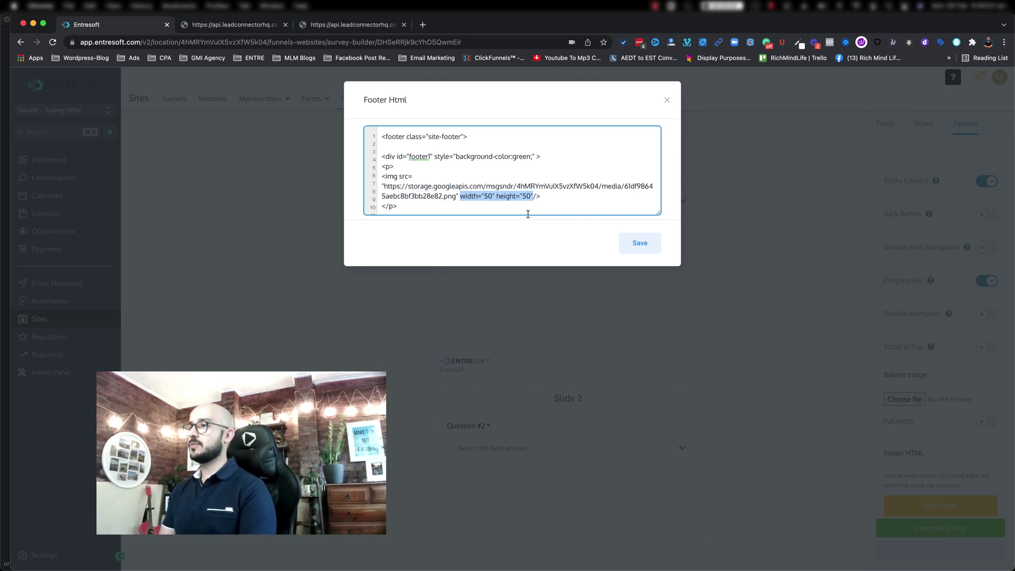
key("BackSpace")
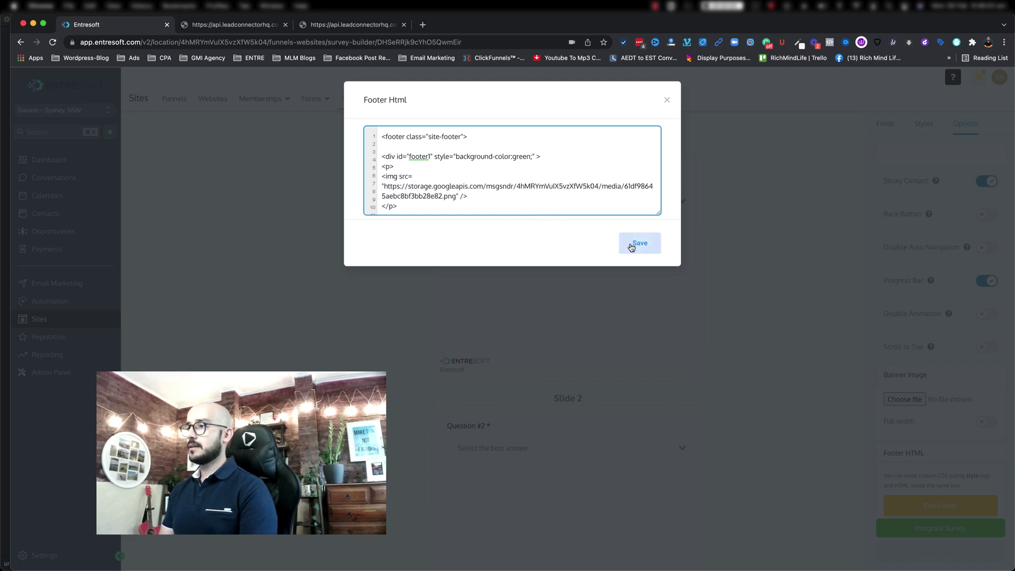
key("super+z")
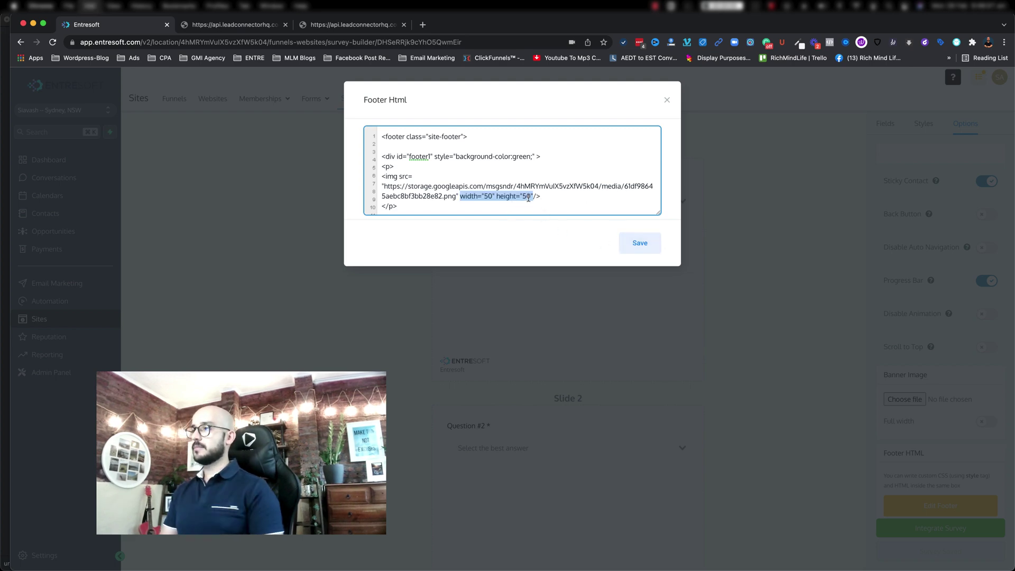
left_click(636, 242)
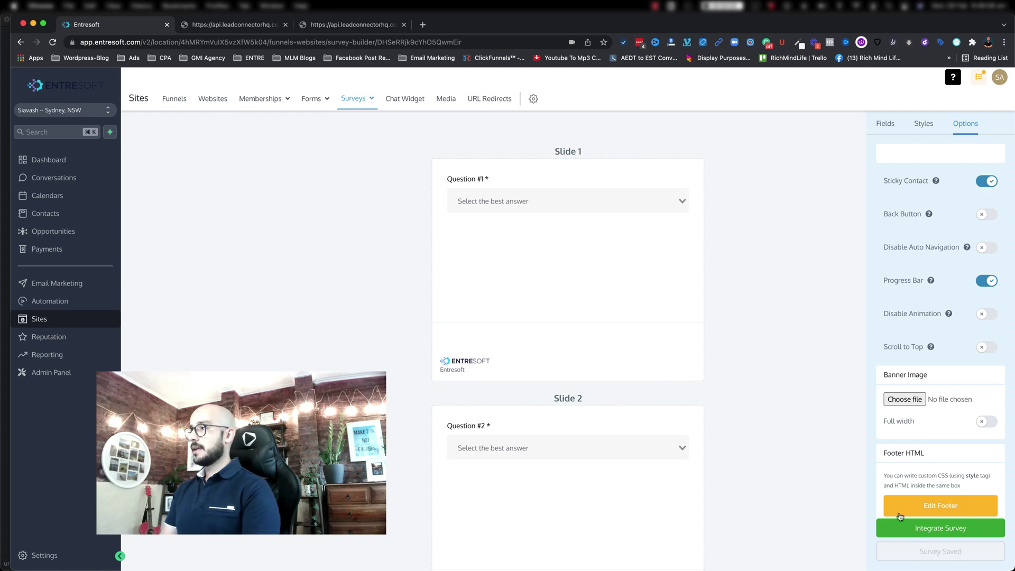
Remove the footer image's width and height attributes, save the footer and survey, and check the logo on the public survey page
left_click(907, 511)
left_click_drag(534, 193, 460, 196)
key("BackSpace")
left_click(641, 243)
left_click(906, 553)
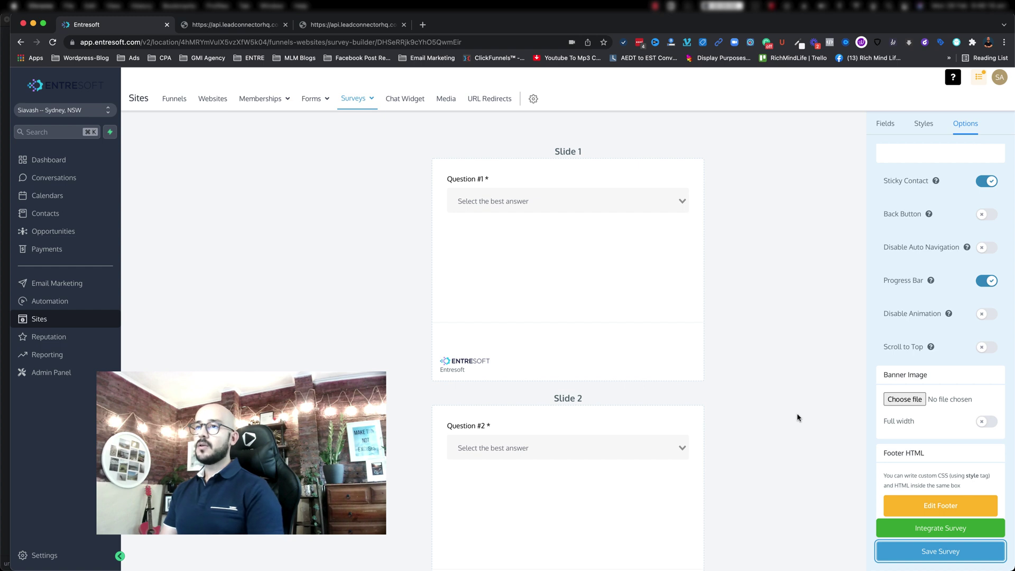
left_click(205, 26)
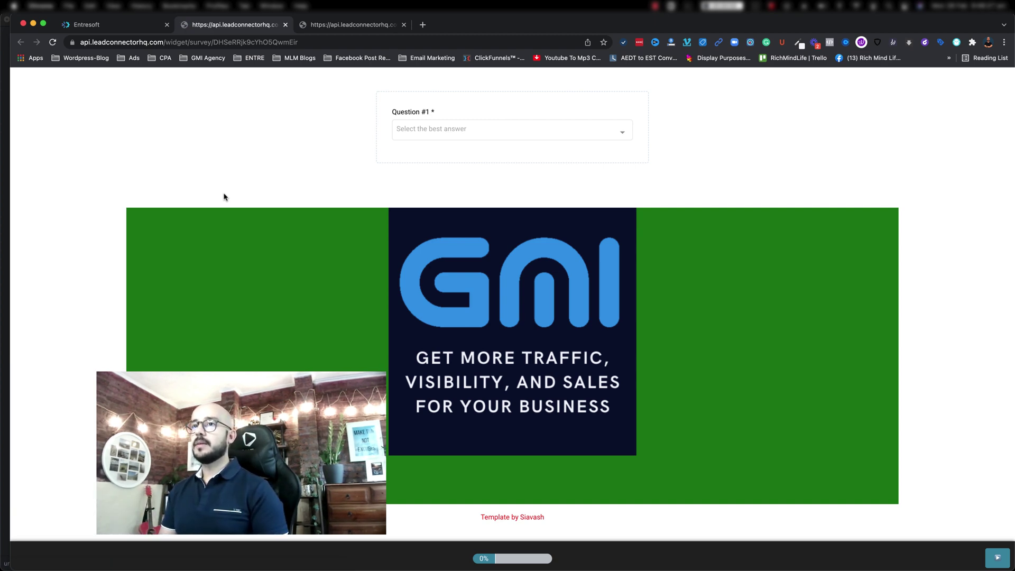
Restore width="50" height="50" on the image in the survey's footer HTML
left_click(99, 24)
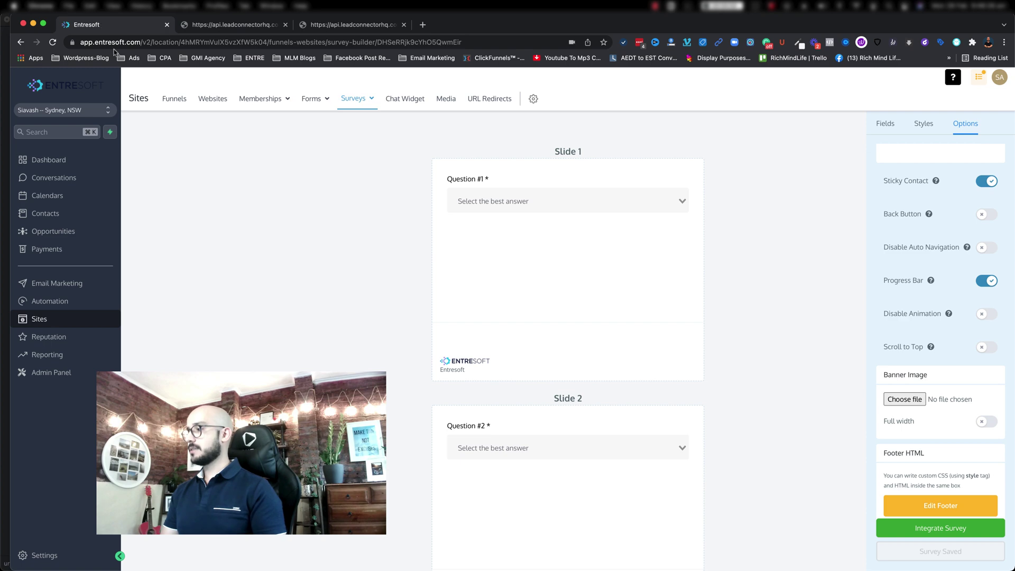
left_click(929, 505)
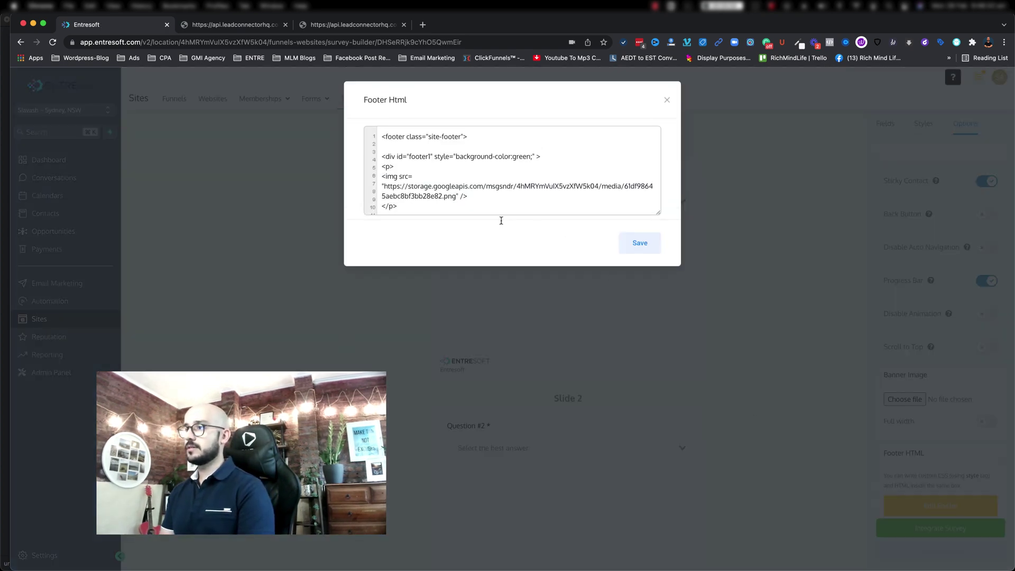
left_click(460, 197)
type("width=\"50\" height=\"50\"")
Examine the copyright paragraph in the footer HTML and the matching text in the public survey page's footer
scroll(572, 196, "down", 4)
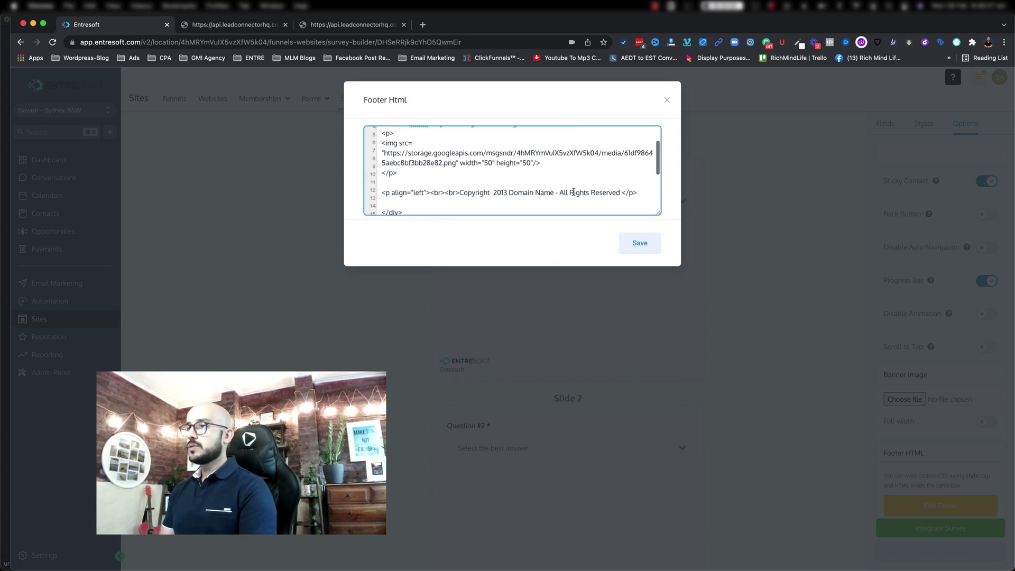
scroll(474, 188, "down", 1)
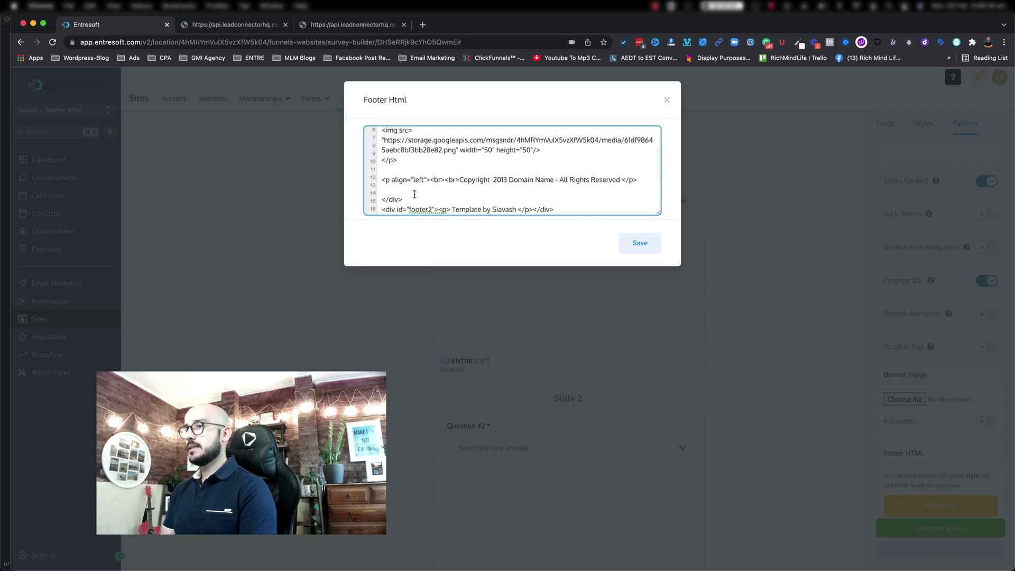
left_click_drag(382, 180, 434, 180)
scroll(389, 186, "up", 1)
scroll(389, 185, "up", 1)
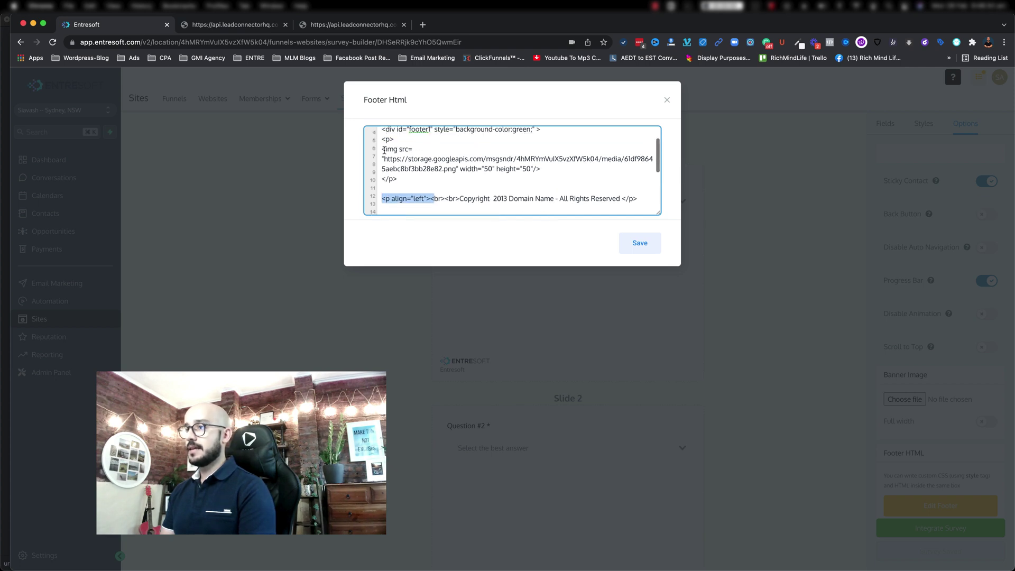
mouse_move(396, 139)
left_mouse_down()
mouse_move(382, 140)
mouse_move(466, 169)
mouse_move(399, 180)
mouse_move(382, 139)
left_mouse_up()
left_click_drag(382, 199, 492, 196)
triple_click(493, 198)
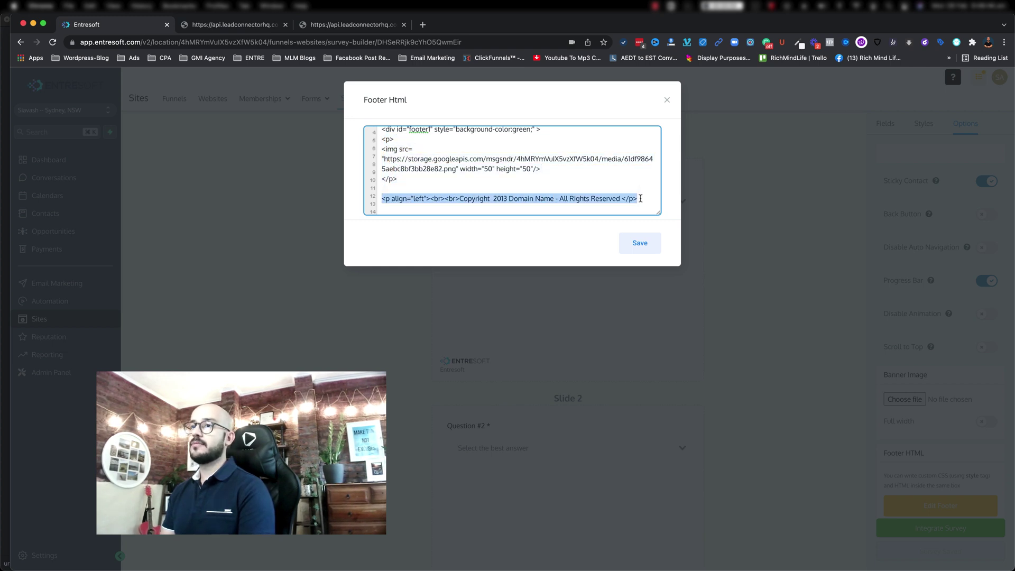
left_click(215, 23)
scroll(293, 370, "down", 2)
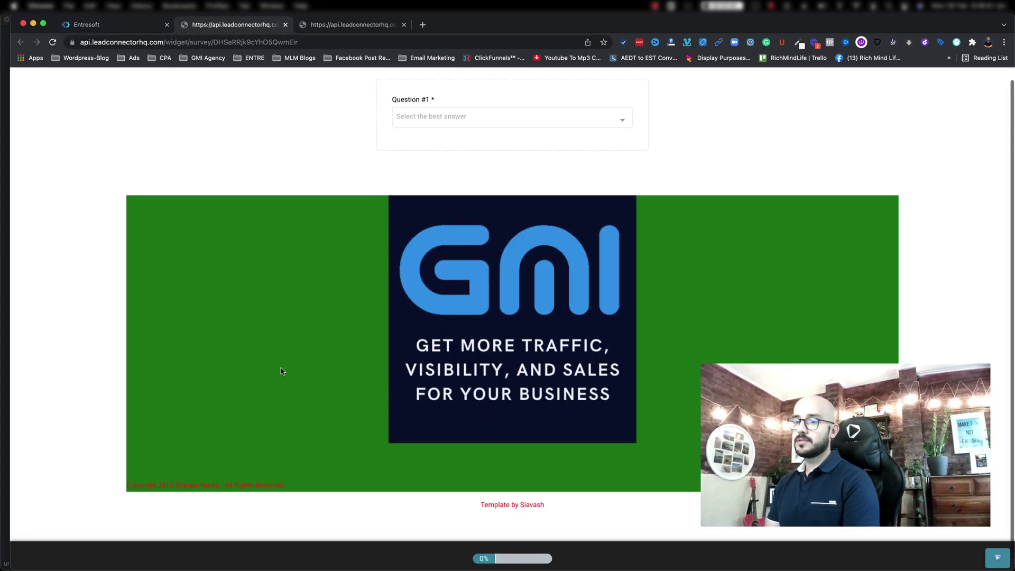
left_click_drag(180, 474, 286, 474)
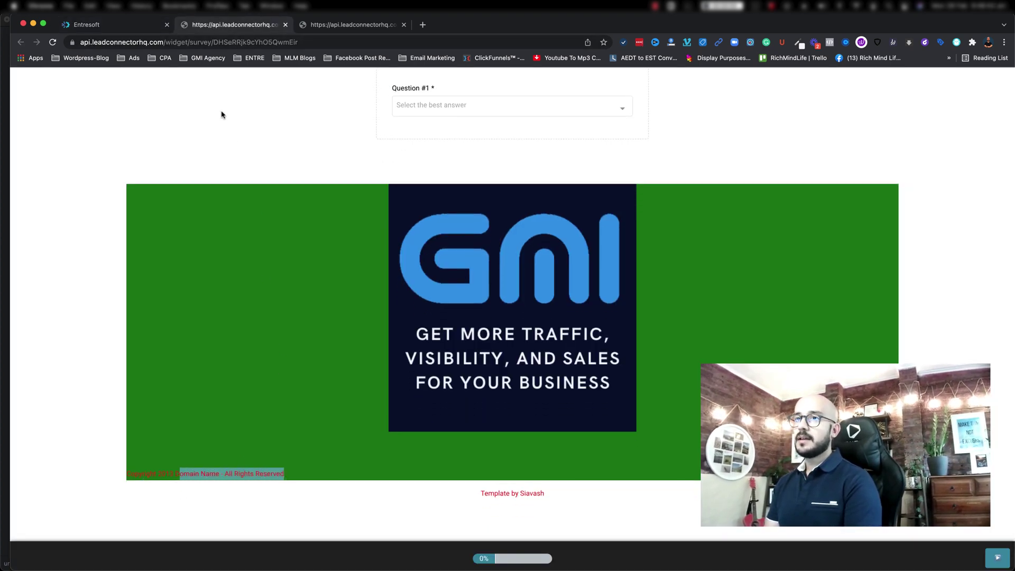
Remove the align="left" attribute from the copyright paragraph in the survey's footer HTML
left_click(107, 28)
left_click(431, 201)
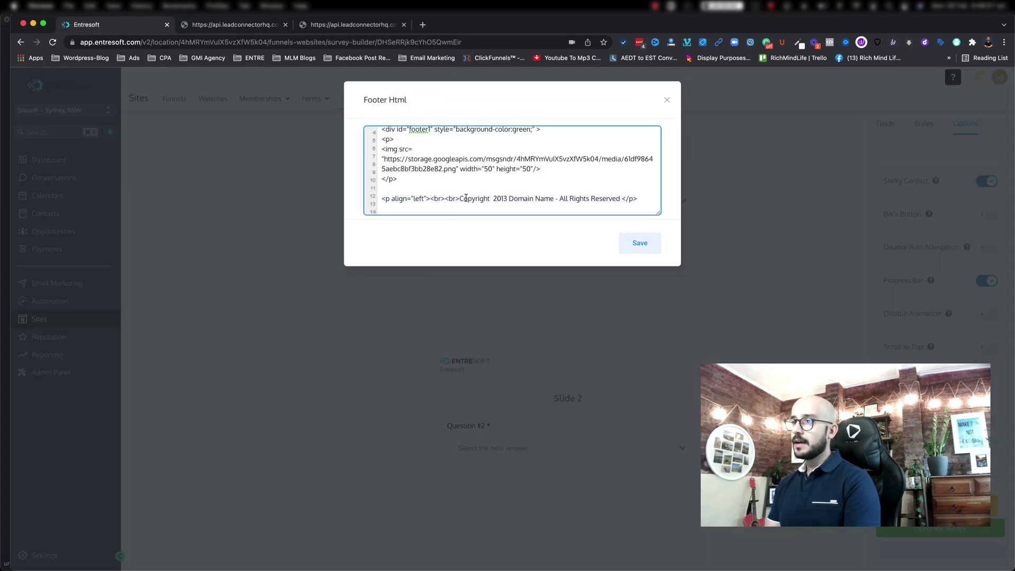
left_click_drag(390, 202, 424, 201)
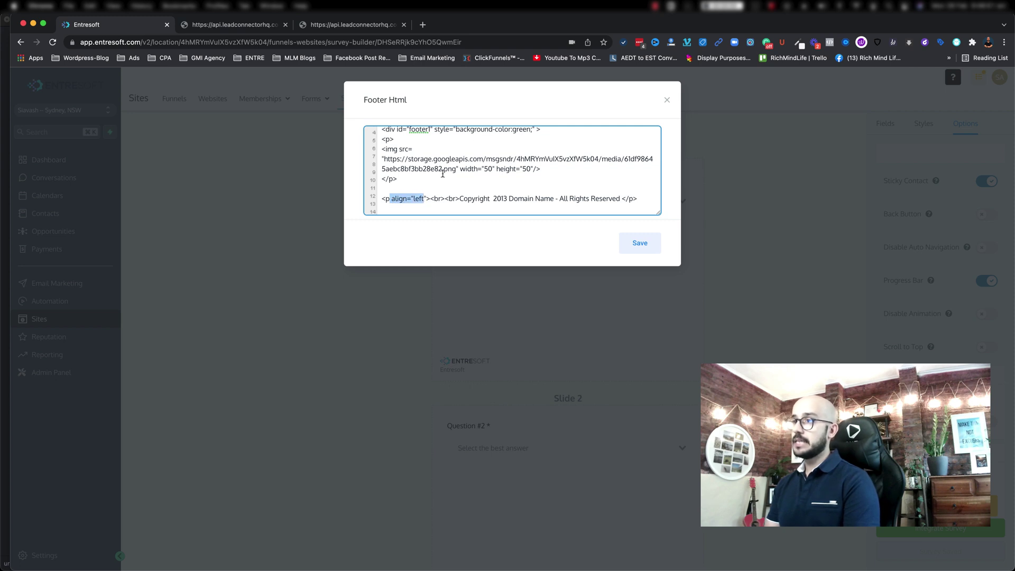
left_click(422, 201)
left_click_drag(427, 199, 391, 200)
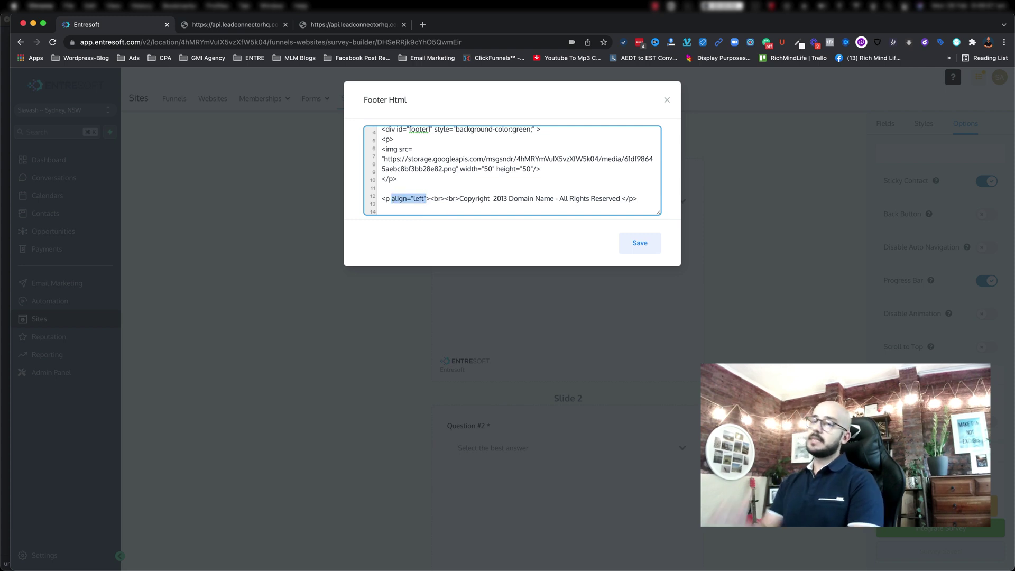
key("BackSpace")
key("BackSpace")
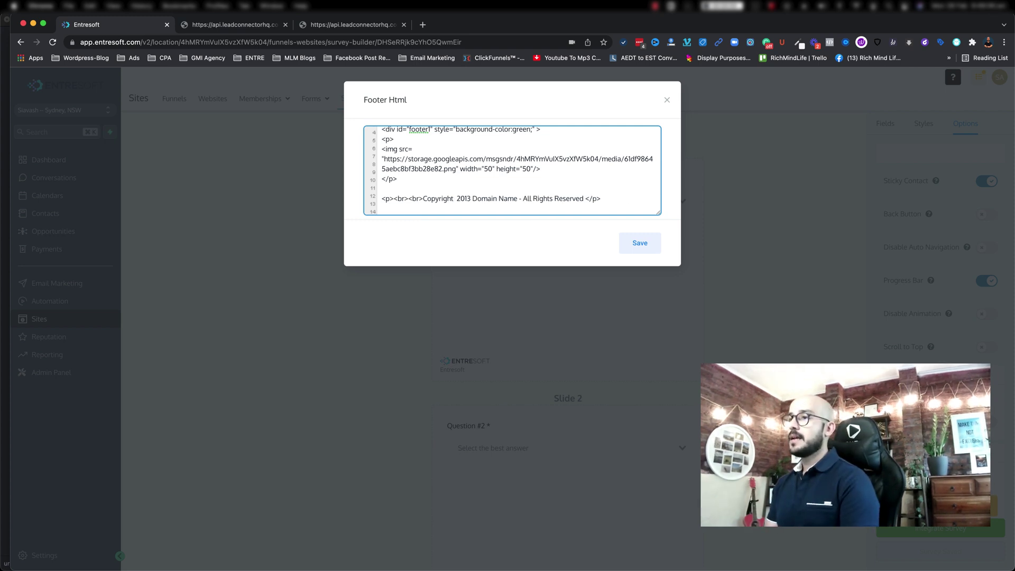
Remove both <br> tags before the copyright text, save the footer and survey, and check the reloaded public survey page
scroll(422, 182, "down", 3)
scroll(412, 170, "up", 3)
left_click_drag(394, 169, 425, 169)
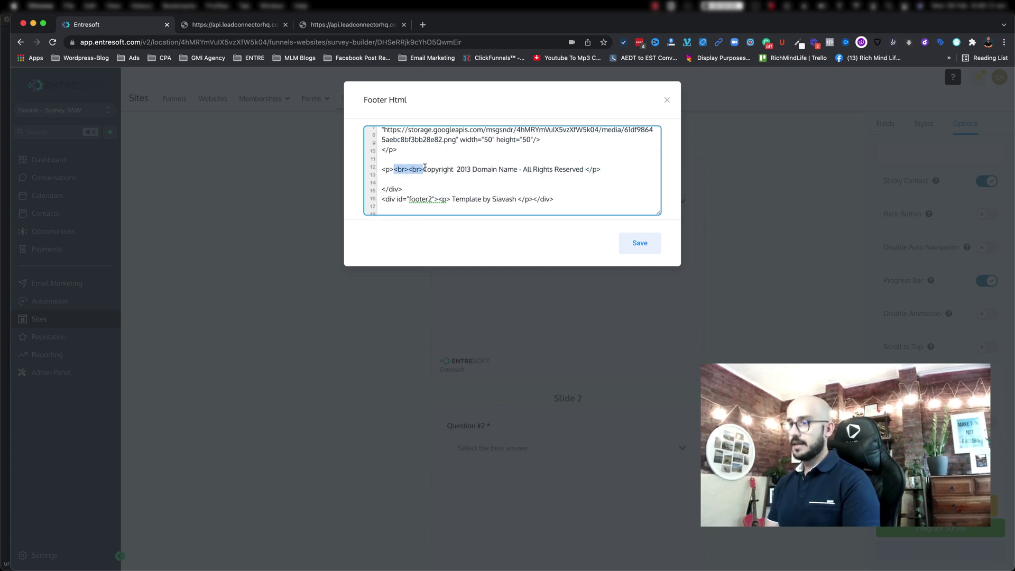
key("BackSpace")
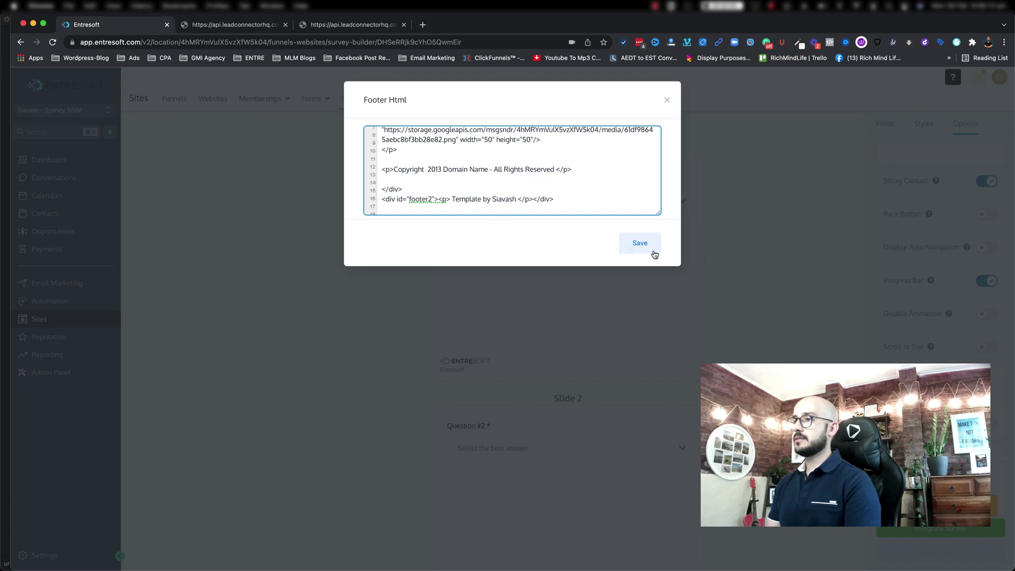
left_click(641, 244)
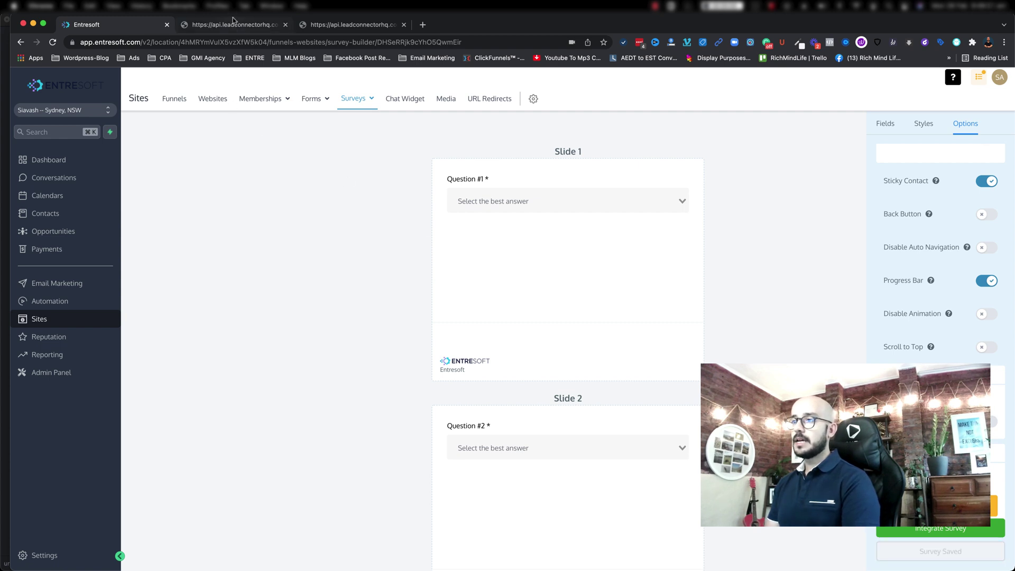
left_click(232, 24)
key("super+r")
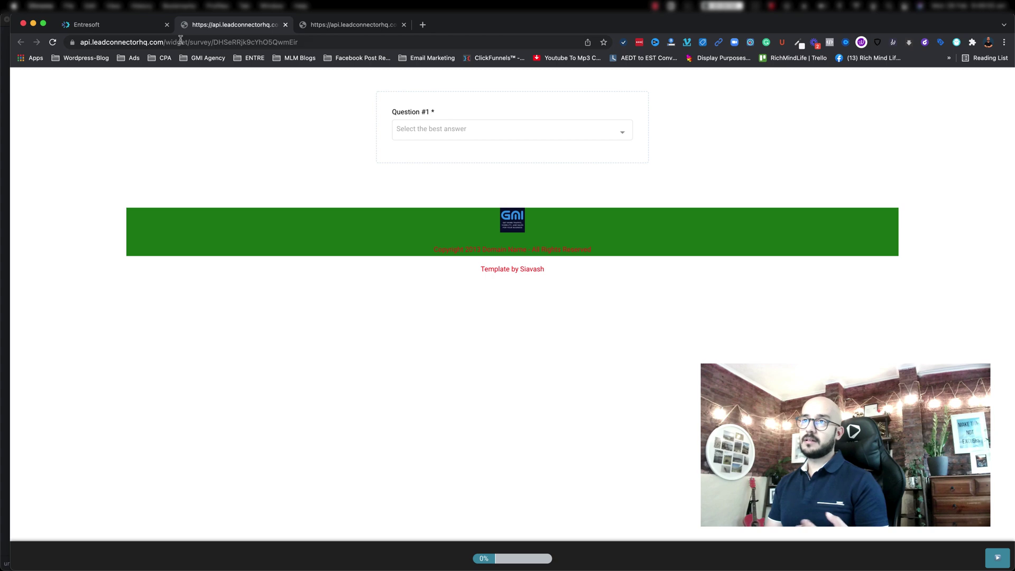
Insert a <br> tag before the copyright text in the survey's footer HTML
left_click(118, 29)
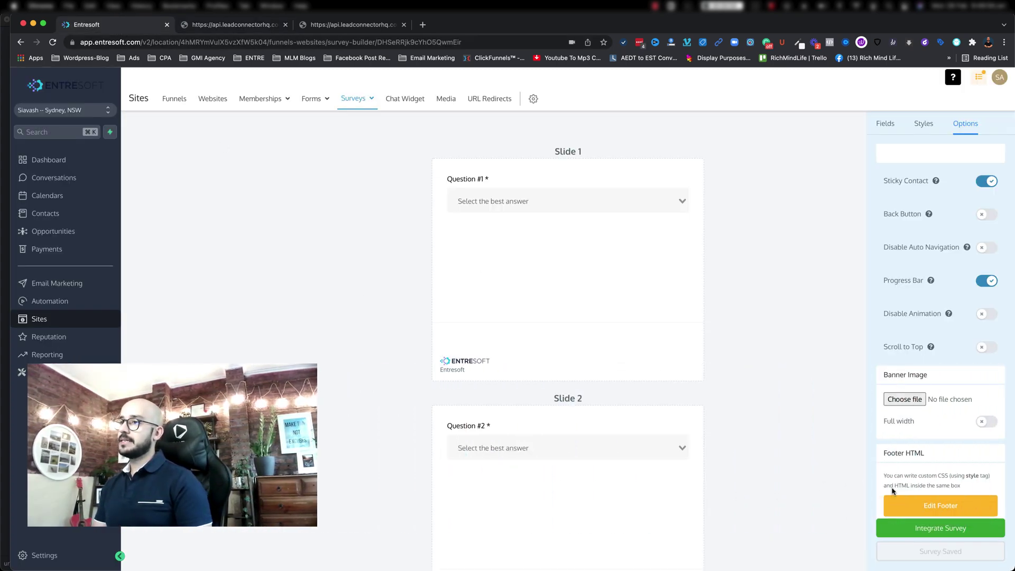
left_click(941, 506)
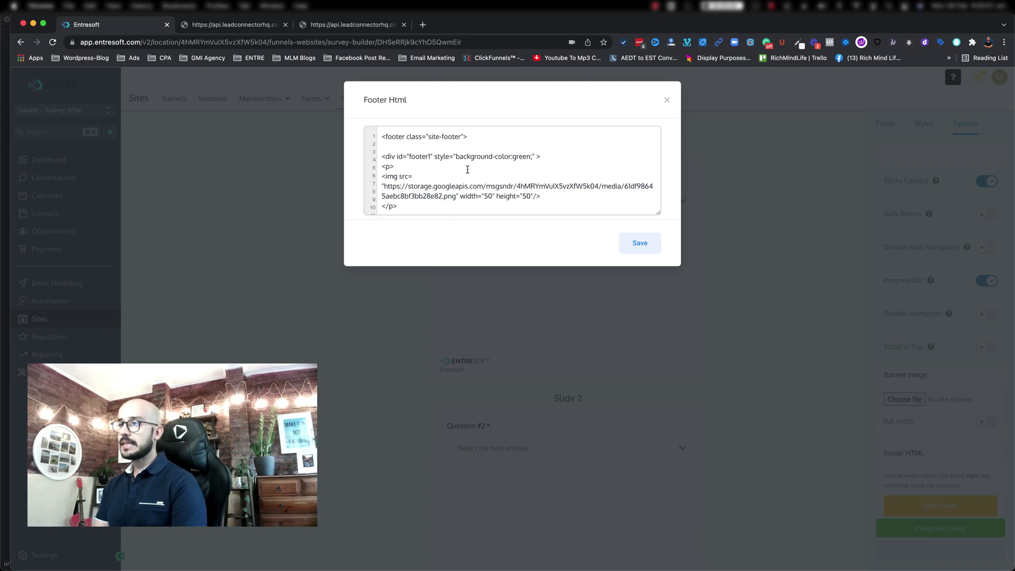
scroll(386, 200, "down", 3)
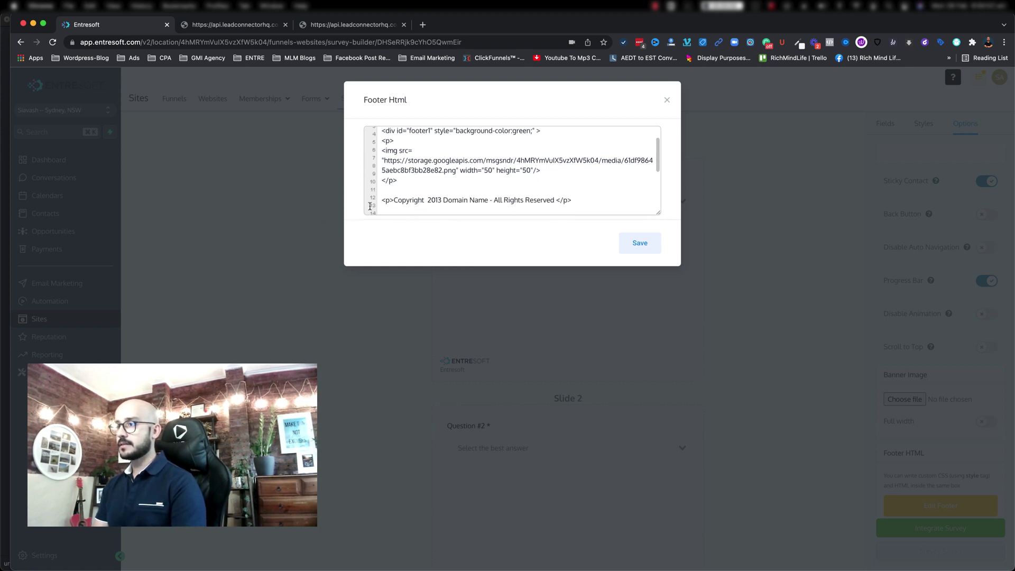
left_click_drag(394, 201, 556, 202)
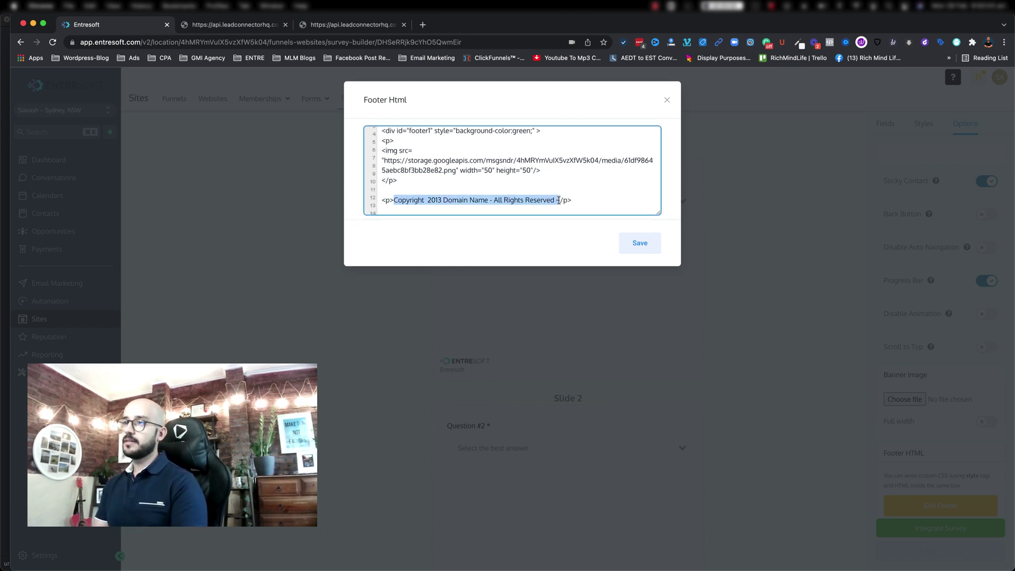
left_click(396, 206)
type("<br>")
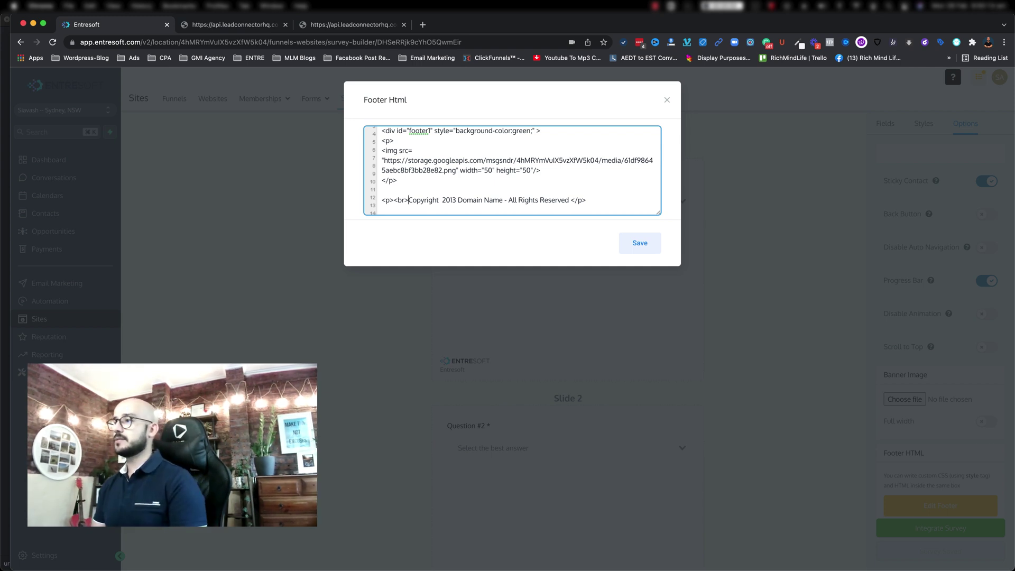
Save the footer and the survey, and check the copyright spacing on the public survey page
left_click(627, 248)
left_click(936, 551)
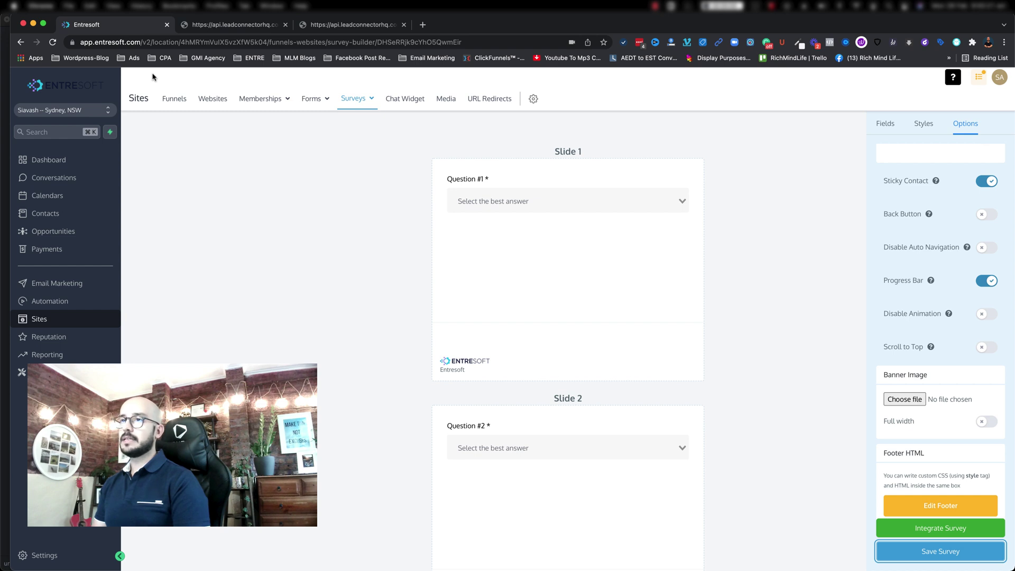
left_click(221, 26)
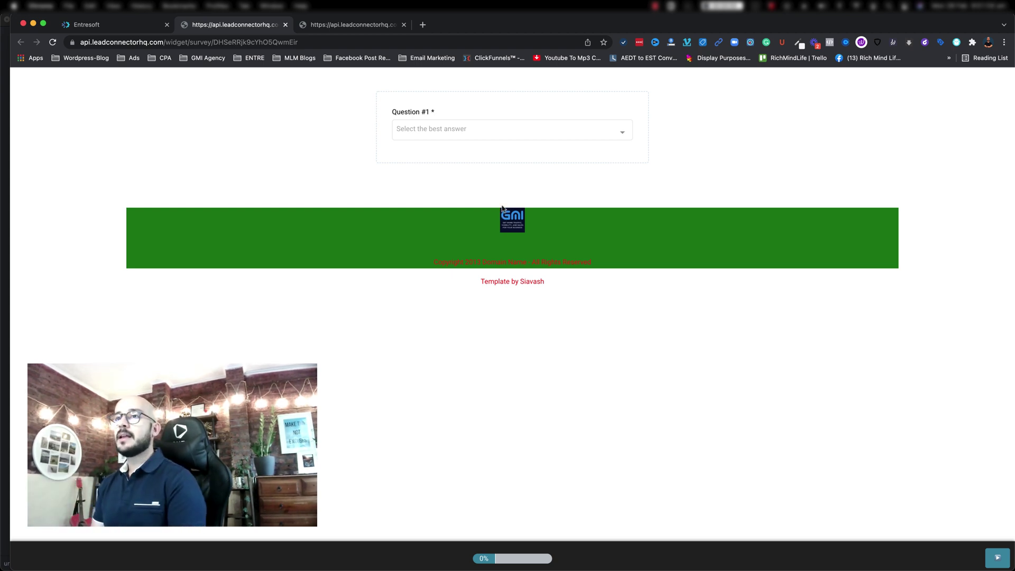
Reopen the survey's footer HTML and examine the footer1 closing tag and the template credit paragraph in the footer2 div
left_click(140, 21)
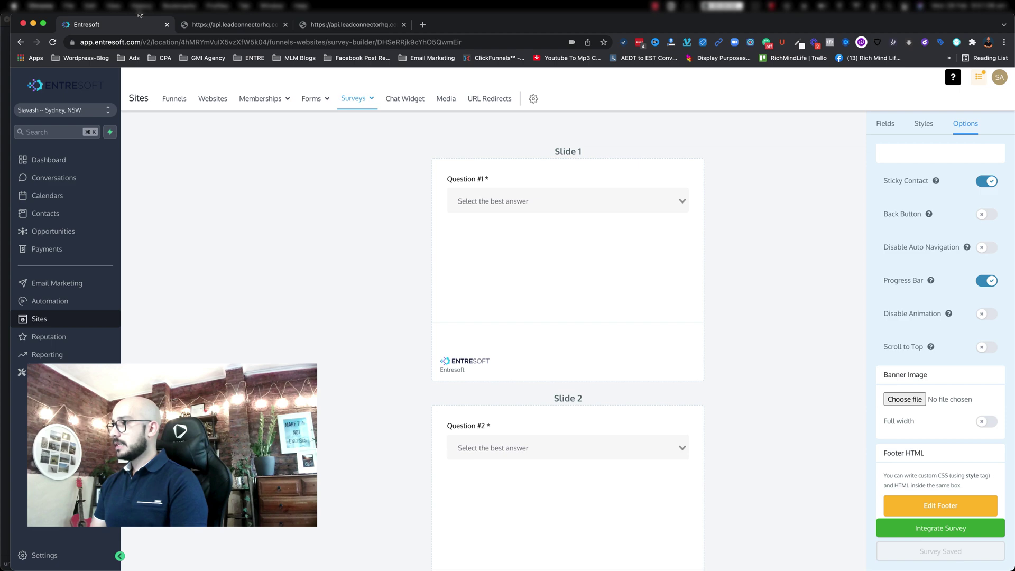
left_click(926, 505)
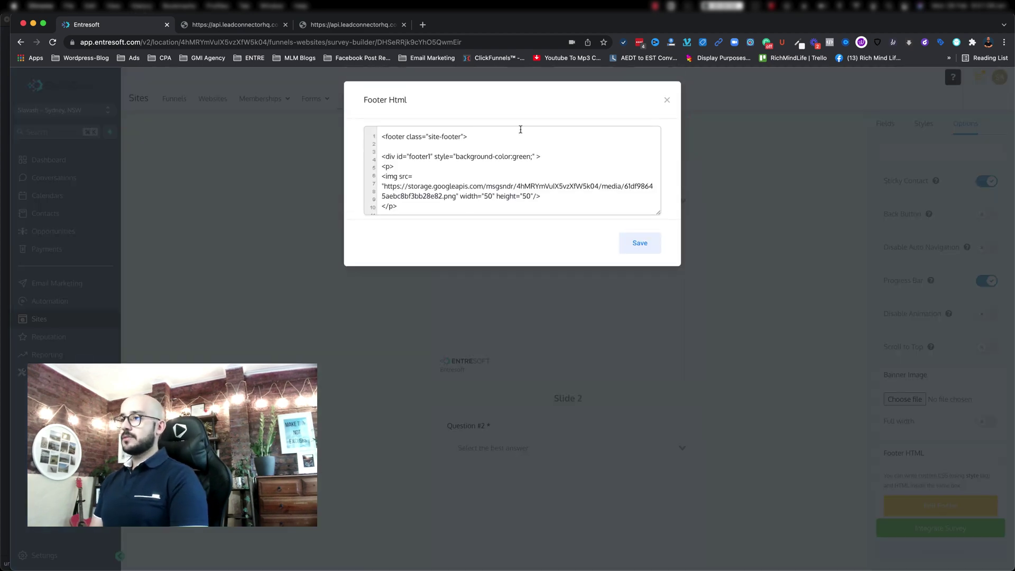
scroll(432, 174, "down", 3)
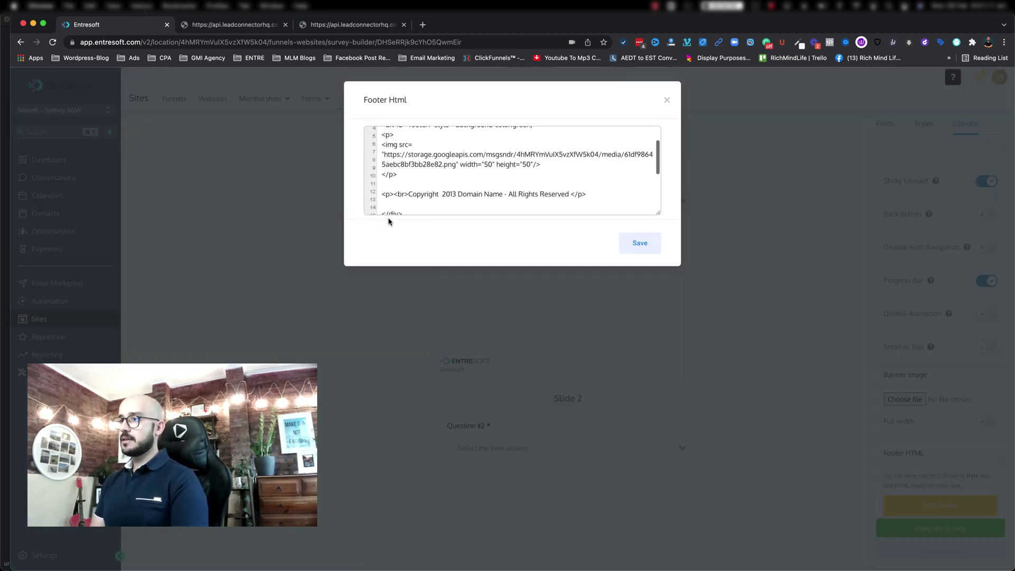
scroll(426, 190, "down", 1)
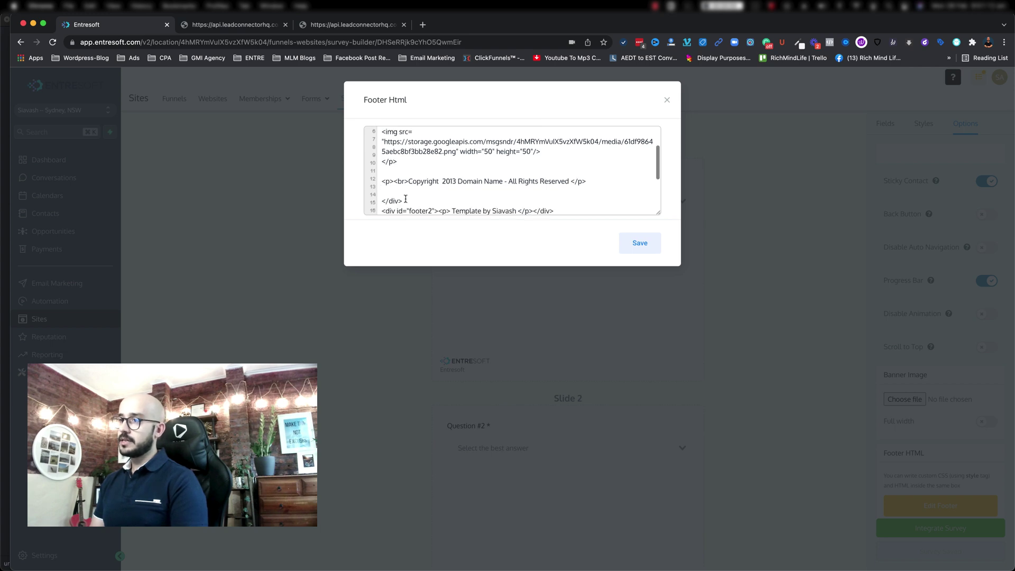
scroll(406, 191, "down", 1)
left_click(406, 190)
left_click_drag(382, 198, 519, 199)
left_click(453, 199)
scroll(522, 195, "up", 1)
scroll(523, 195, "up", 3)
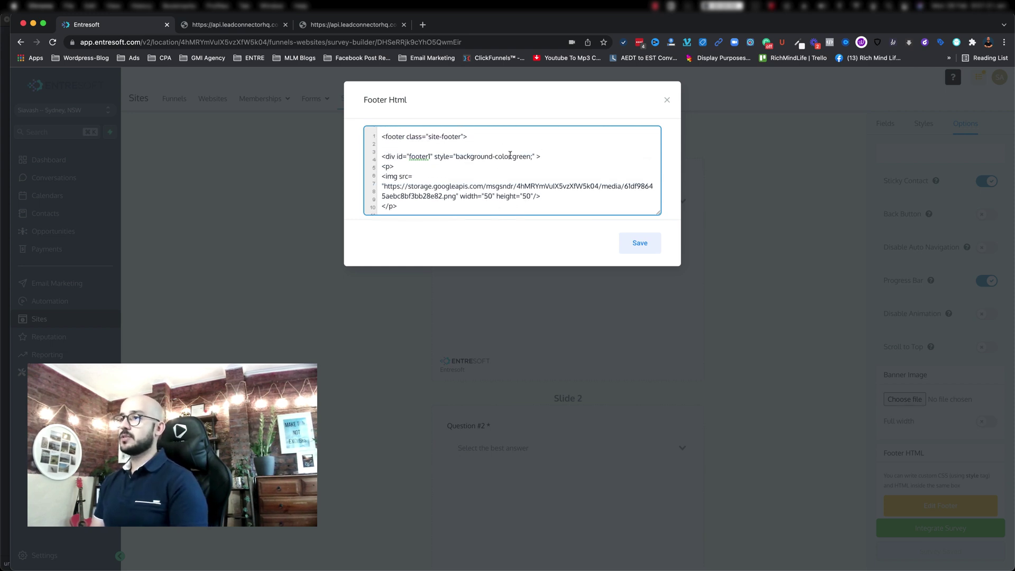
Delete the <style> block containing the p {color: red;} rule from the end of the footer HTML
scroll(509, 159, "down", 5)
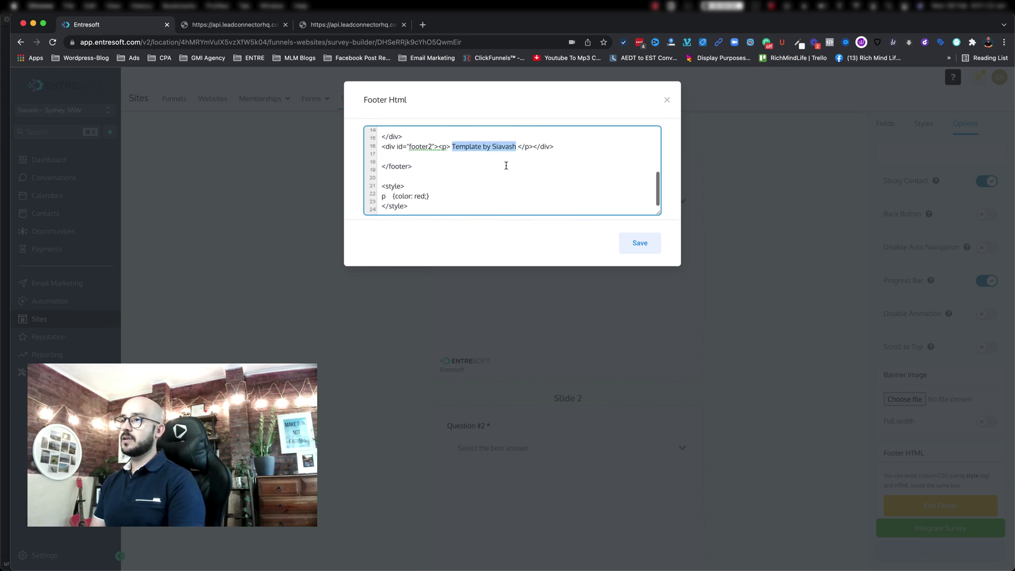
left_click_drag(381, 185, 398, 208)
left_click(398, 209)
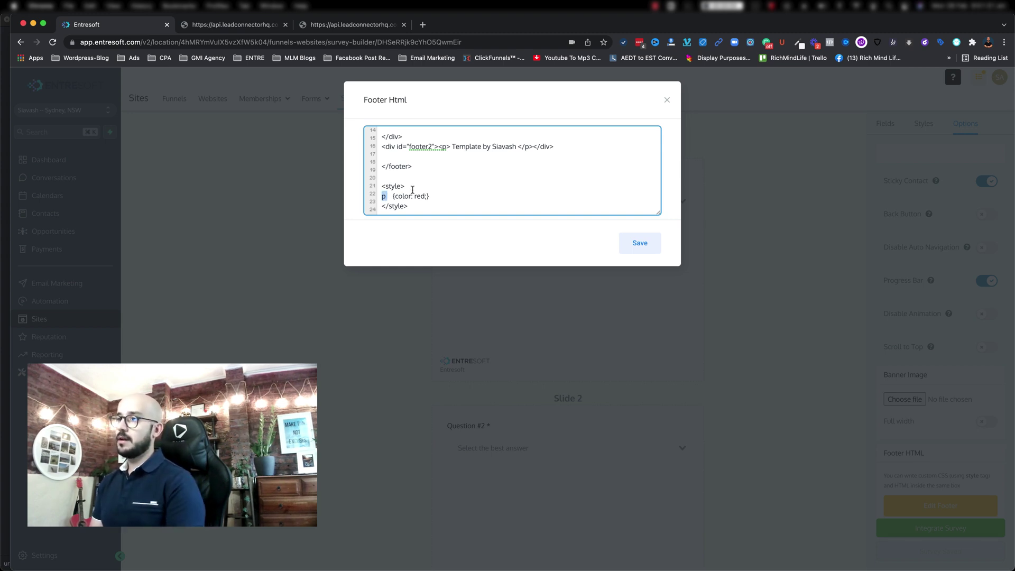
double_click(420, 197)
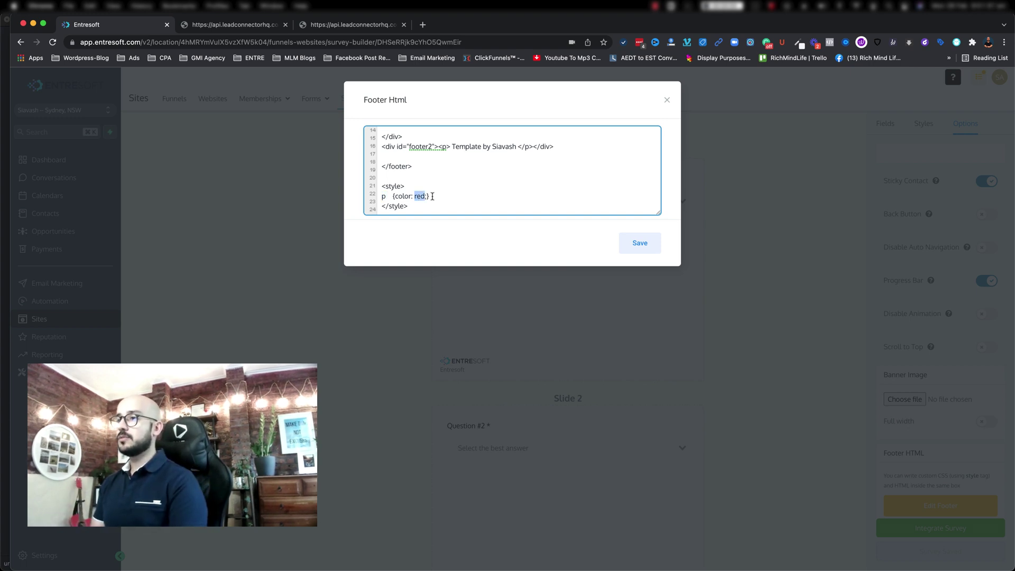
left_click_drag(428, 210, 304, 186)
key("BackSpace")
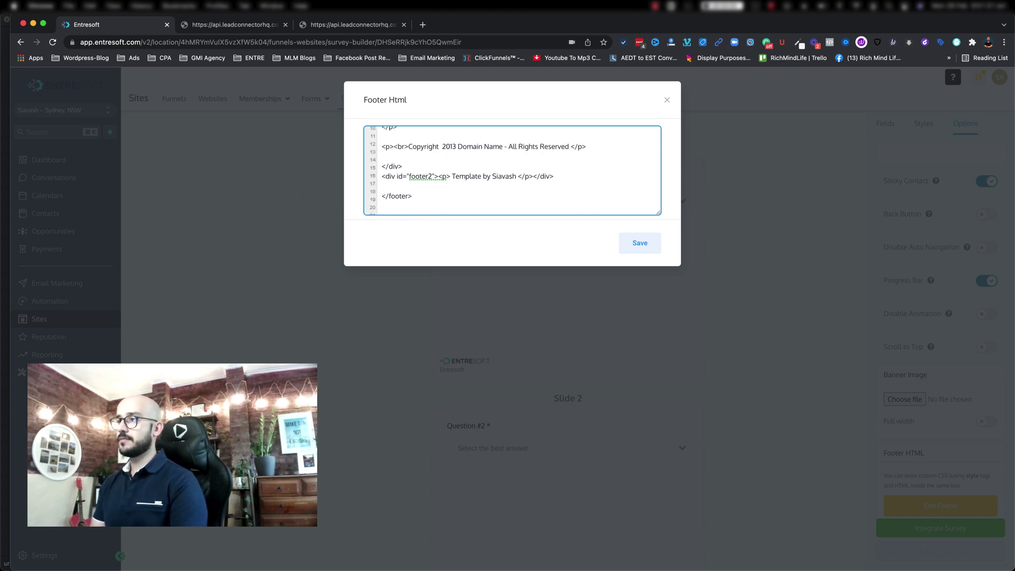
Add the inline attribute style = "color:red;" to the copyright paragraph's opening tag in the footer HTML
scroll(418, 154, "up", 2)
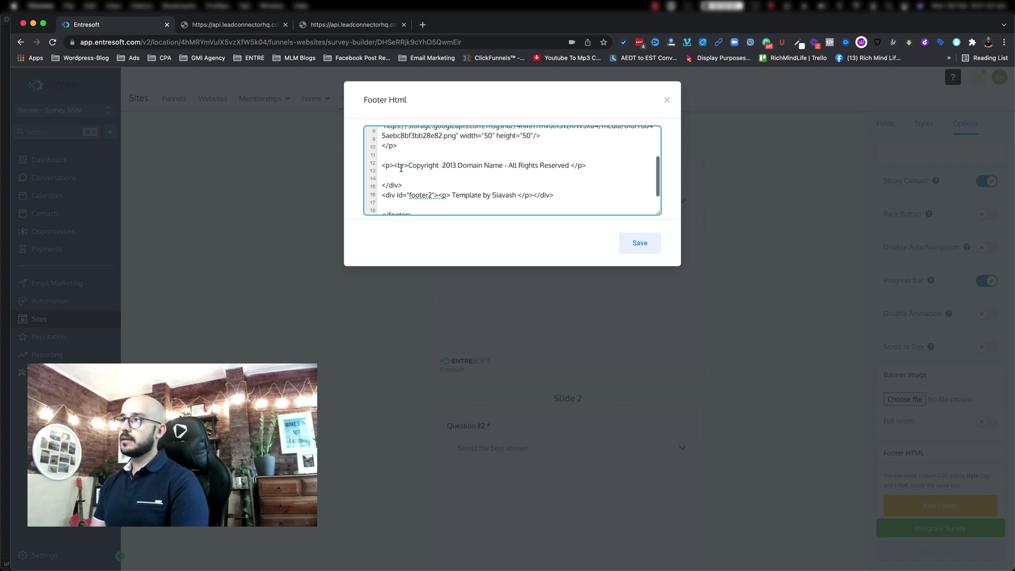
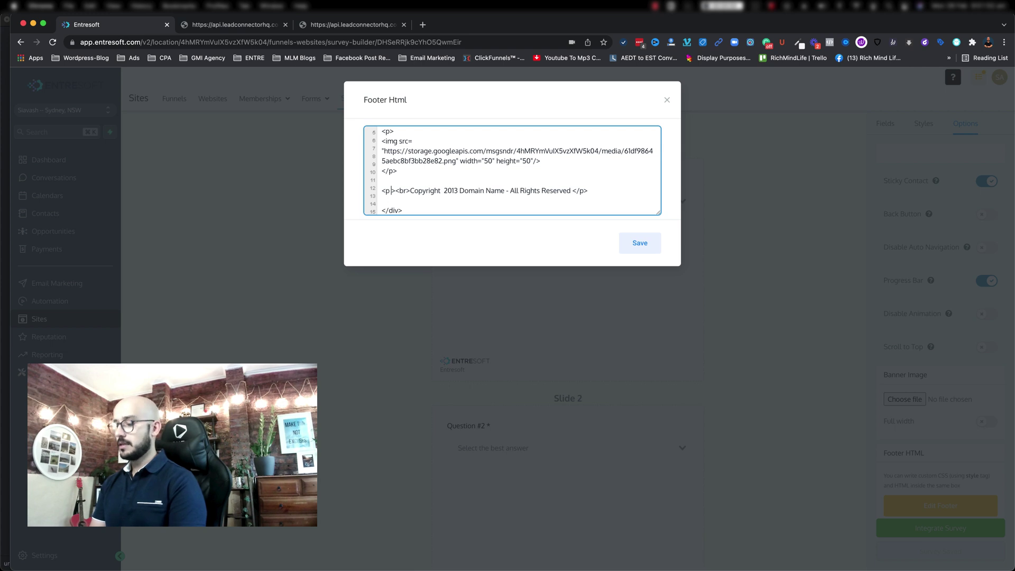
type("=")
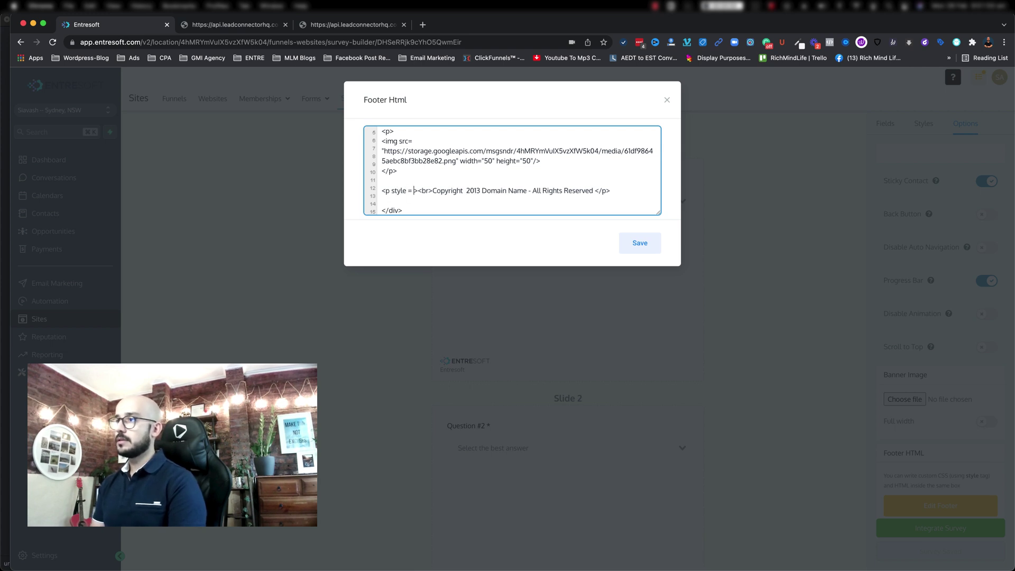
scroll(509, 156, "up", 2)
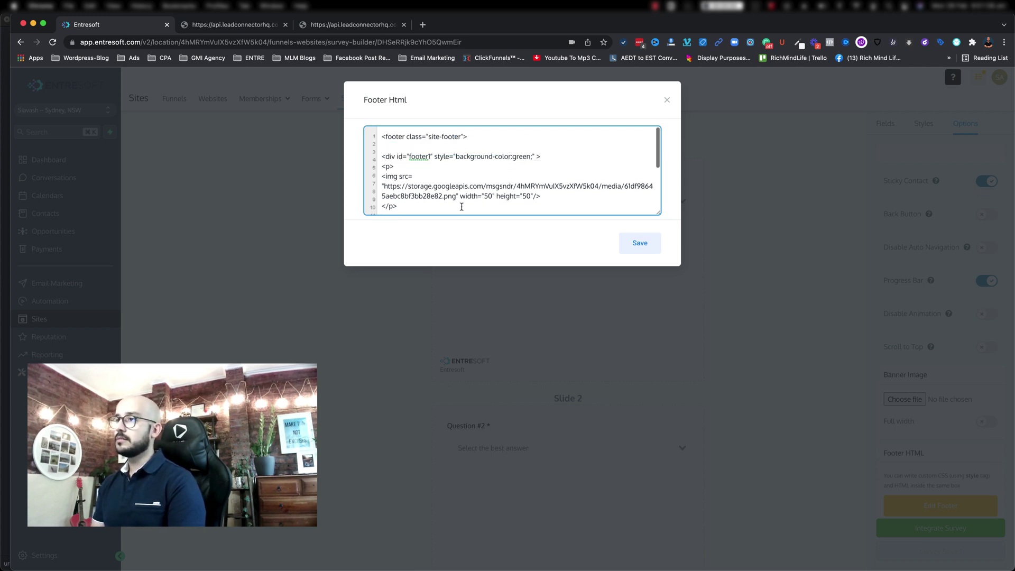
scroll(455, 196, "down", 3)
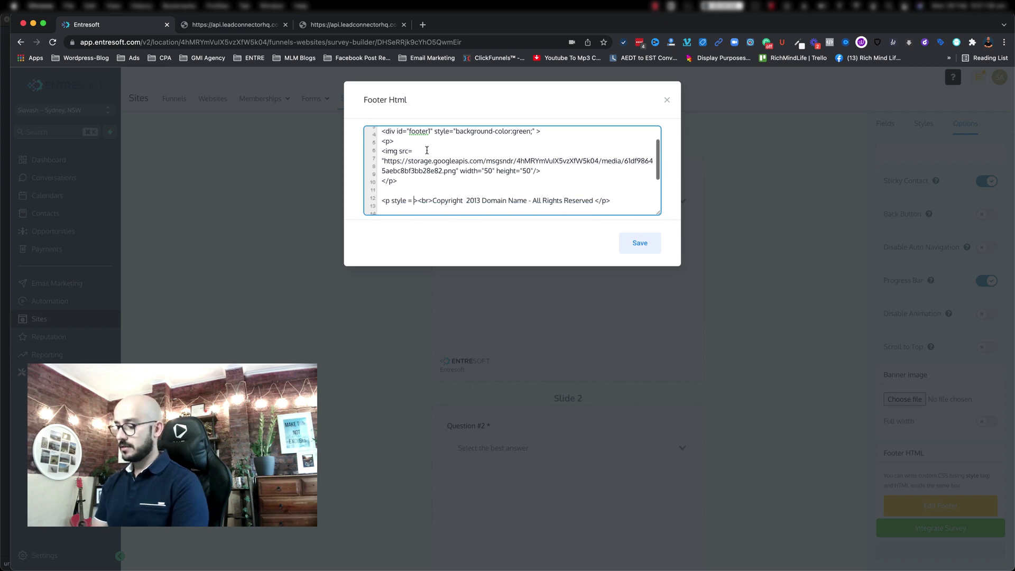
type("\"color")
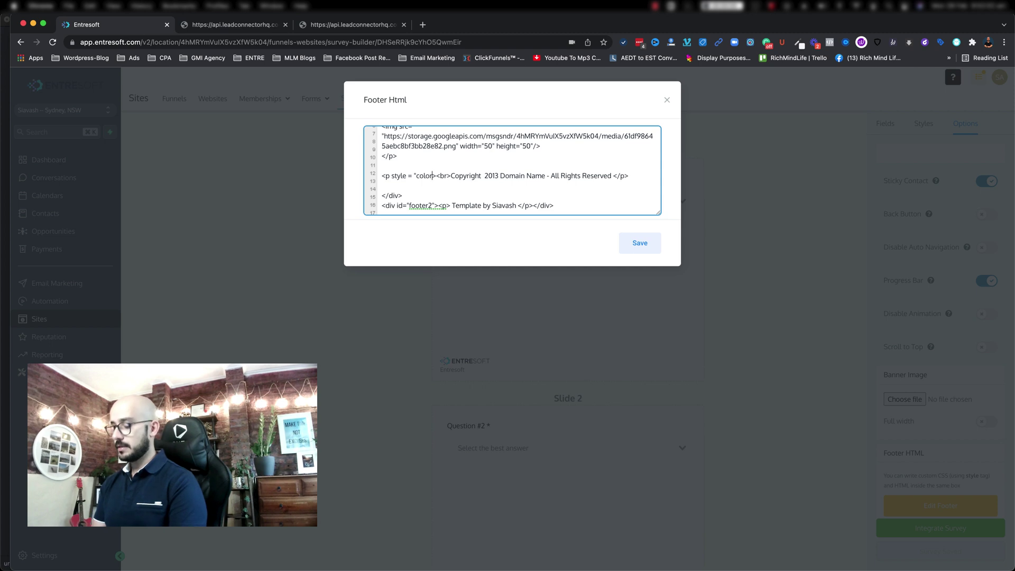
type(":red\">")
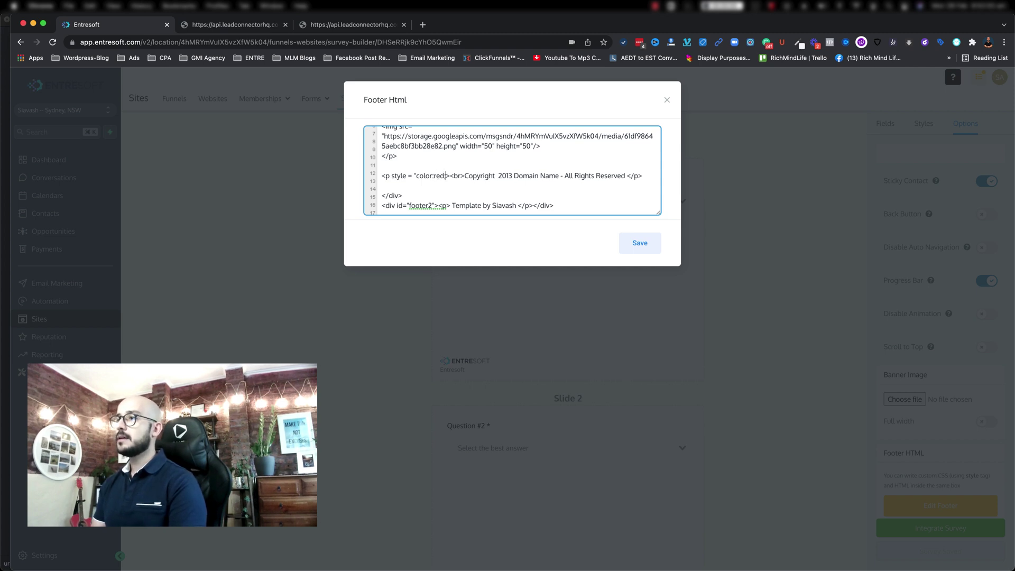
scroll(512, 170, "up", 3)
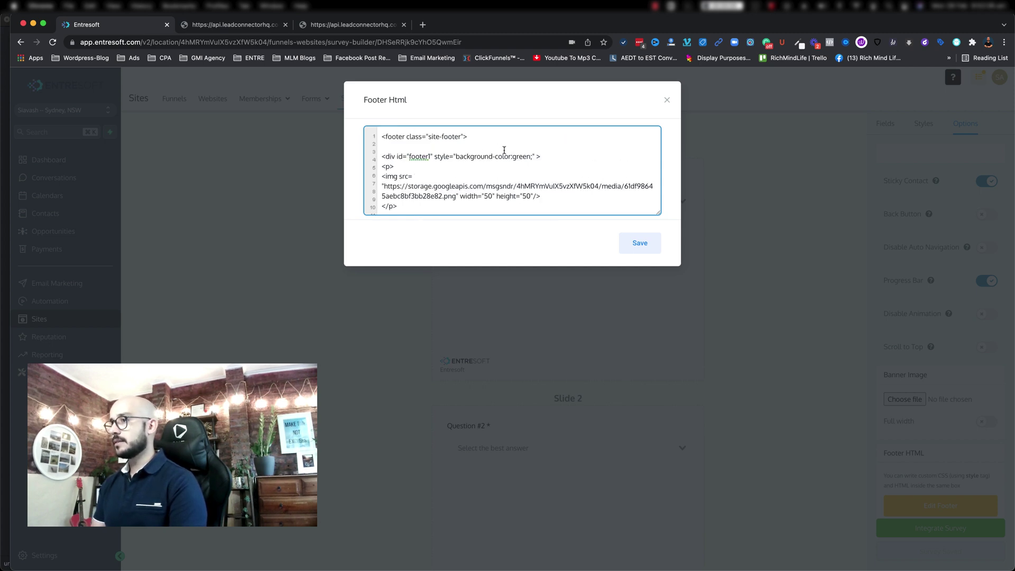
scroll(423, 169, "down", 3)
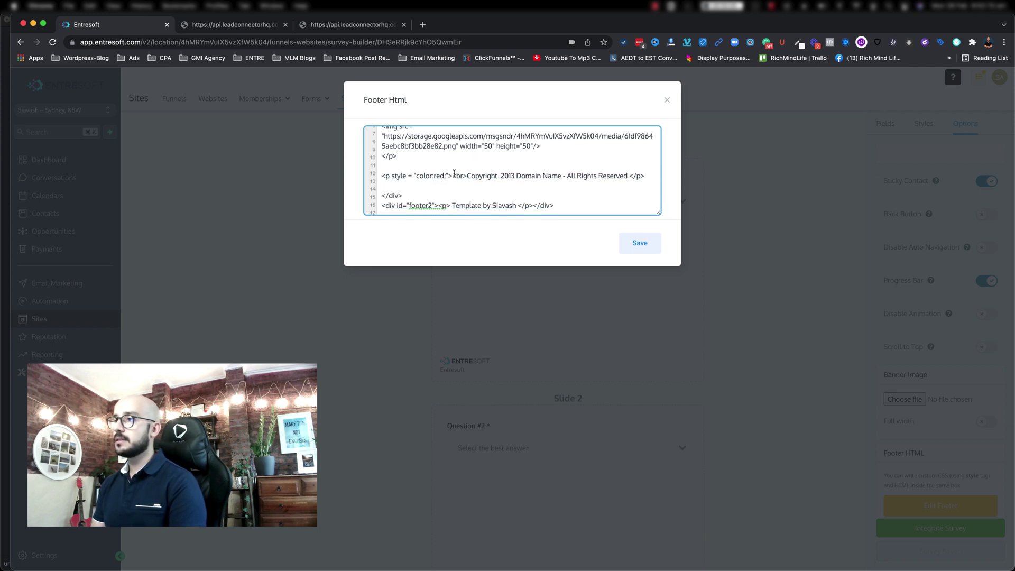
Add style = "color:blue;" to the template credit paragraph in the footer2 div and save the footer HTML
scroll(451, 180, "down", 1)
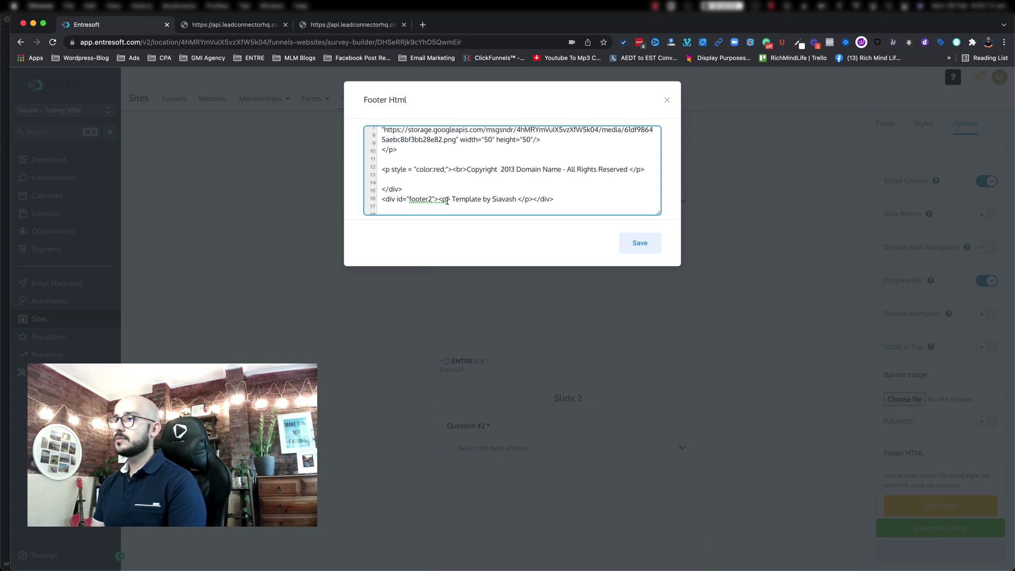
left_click(447, 200)
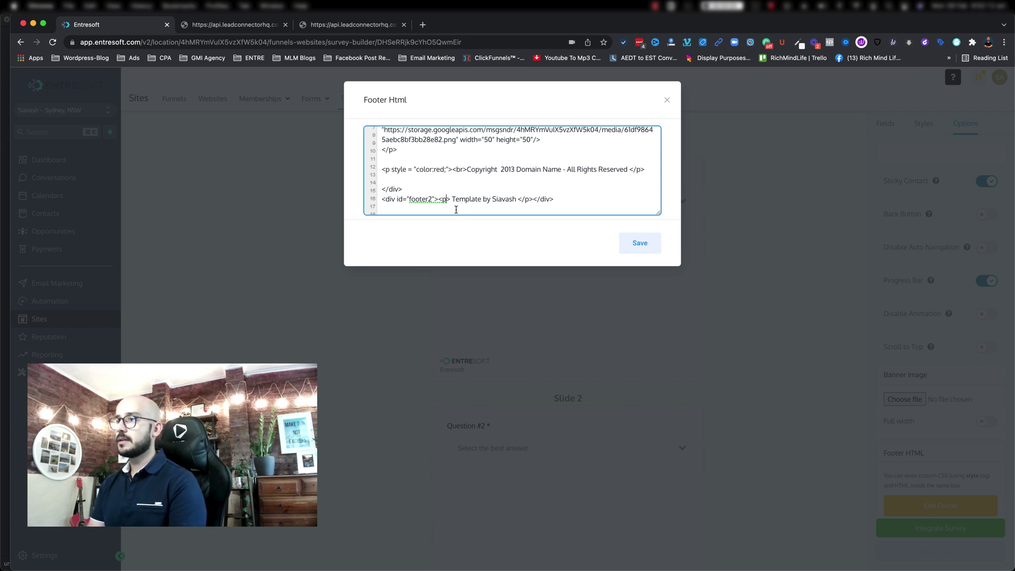
type("style = \"")
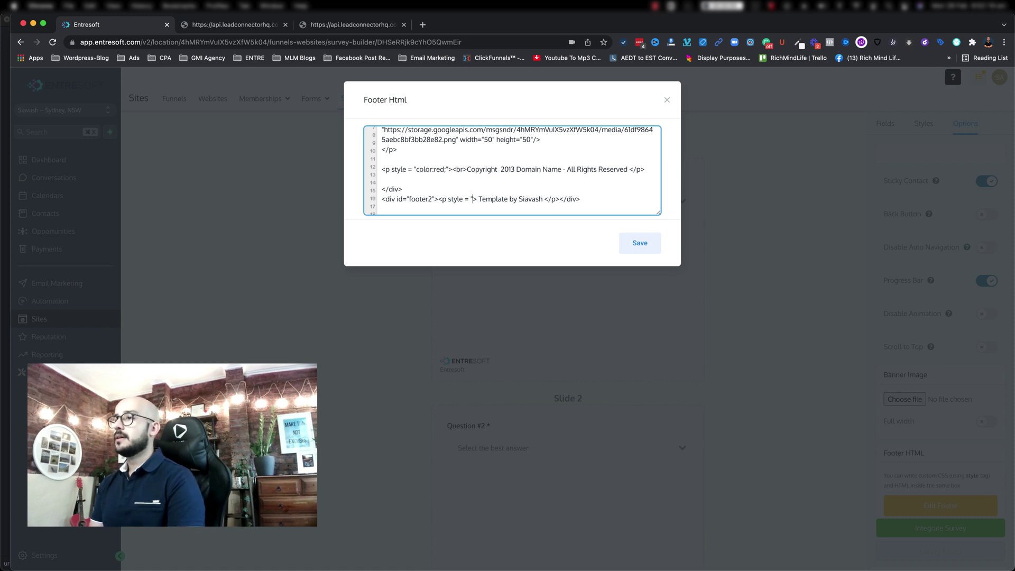
type("blue")
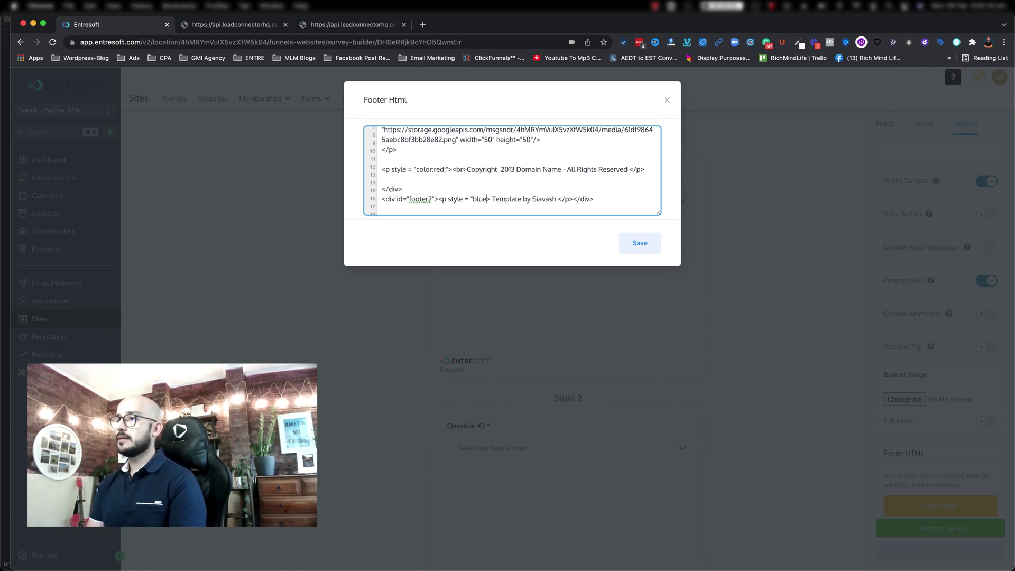
key("BackSpace")
key("BackSpace")
type("cl")
type("olor")
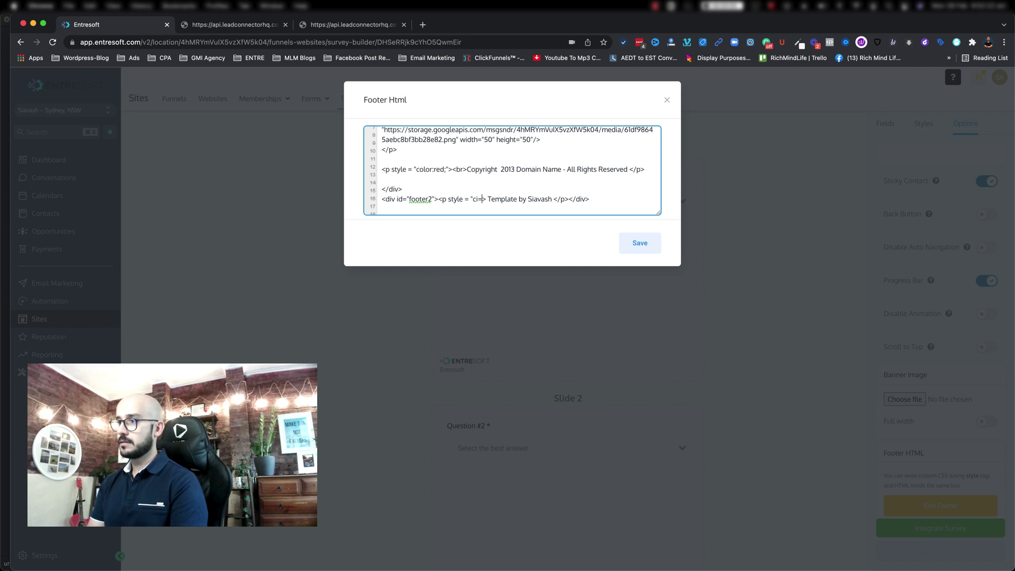
key("BackSpace")
key("BackSpace")
key("BackSpace")
key("BackSpace")
key("BackSpace")
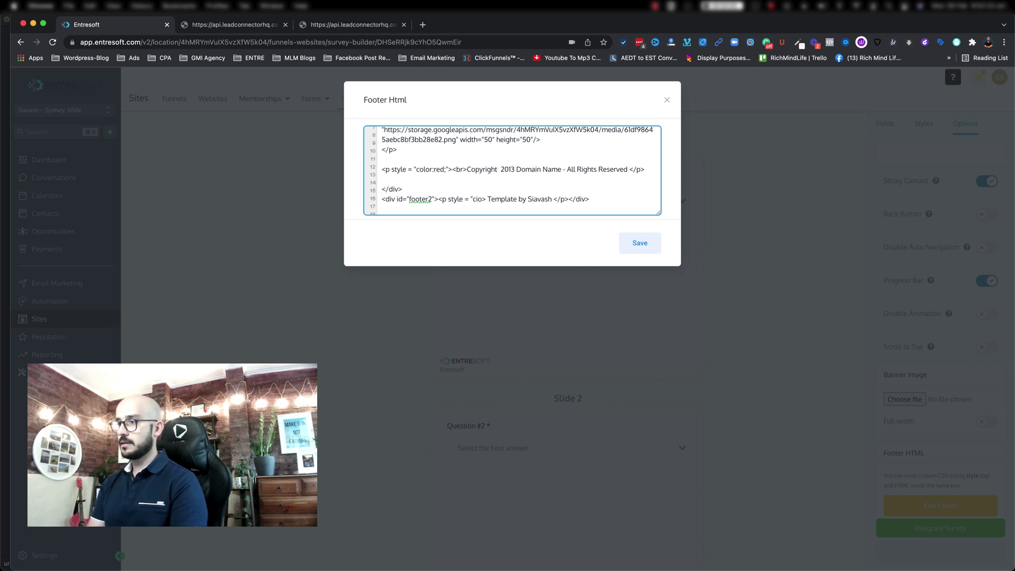
type("olor")
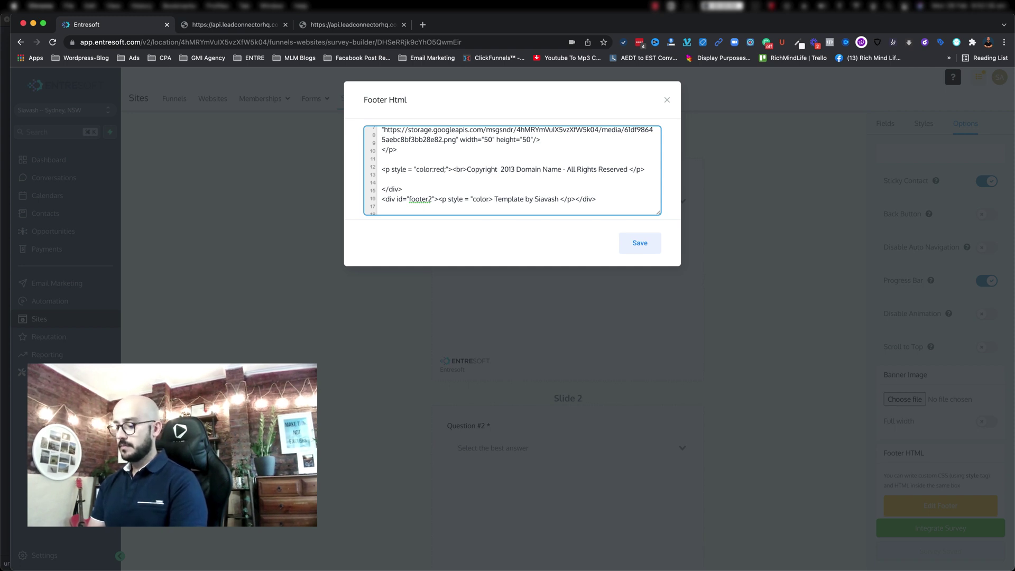
type(":blue")
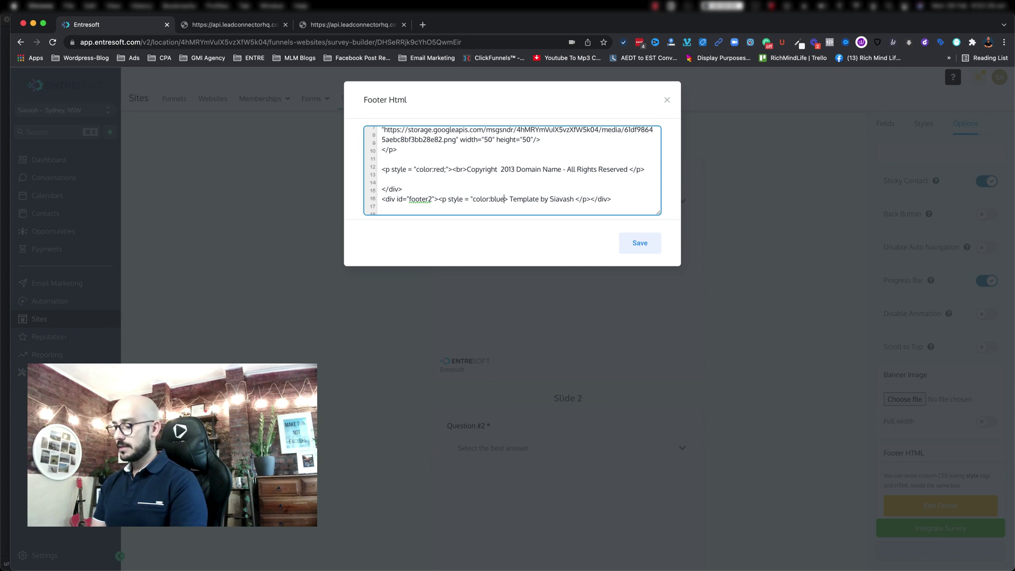
type(";\"")
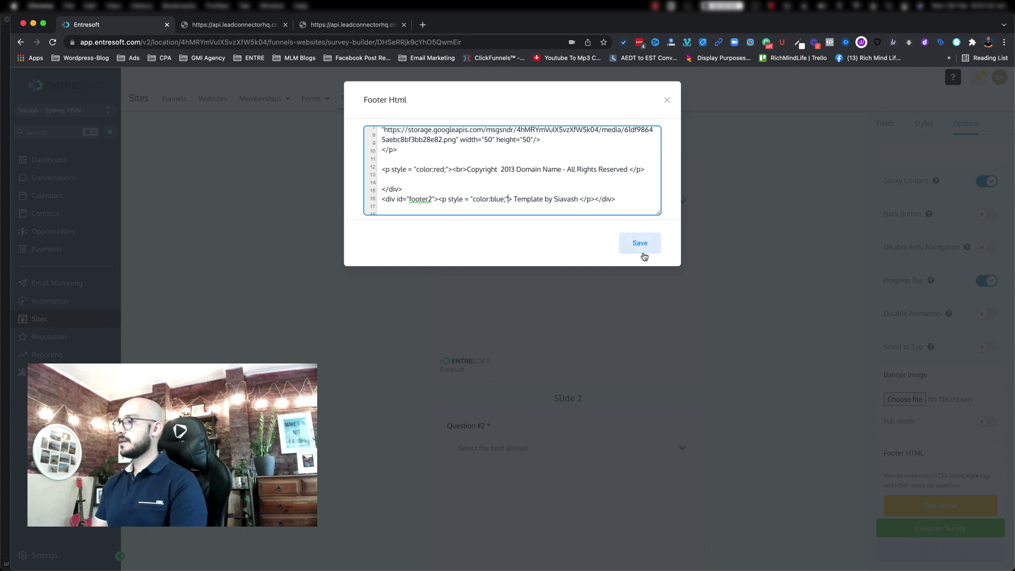
left_click(643, 248)
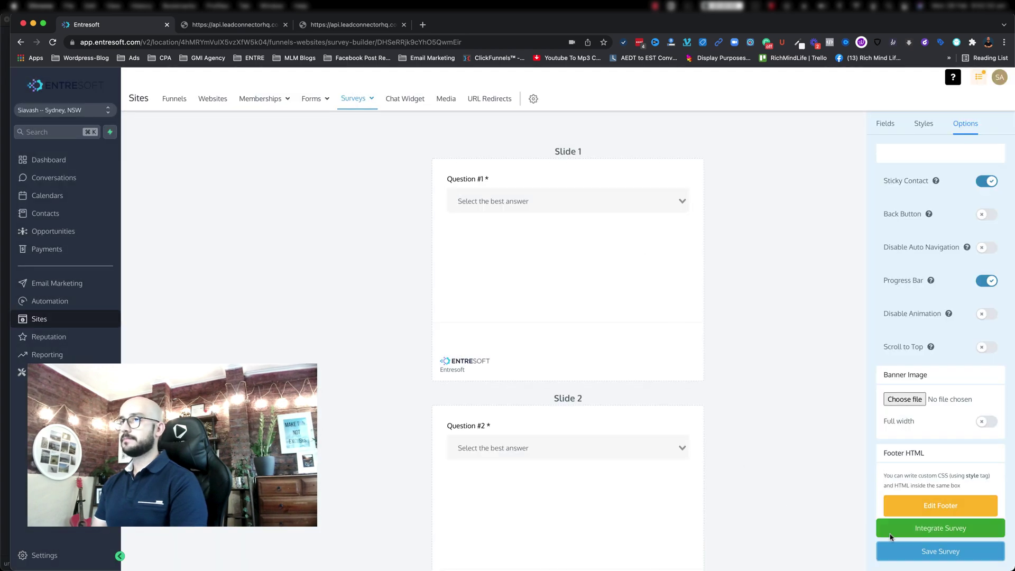
Save the survey and check the copyright and template credit text colours on its public page
left_click(912, 553)
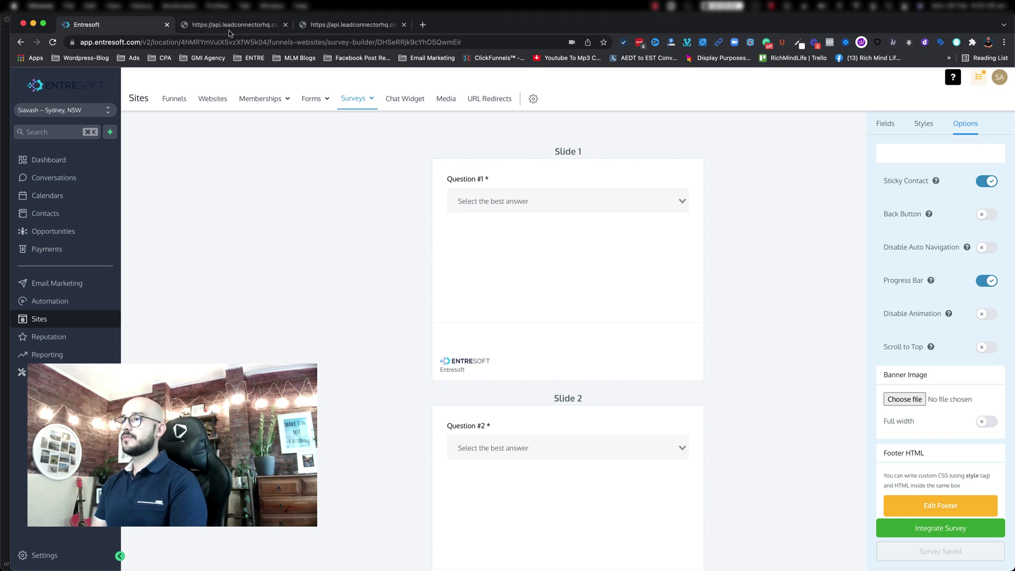
left_click(229, 26)
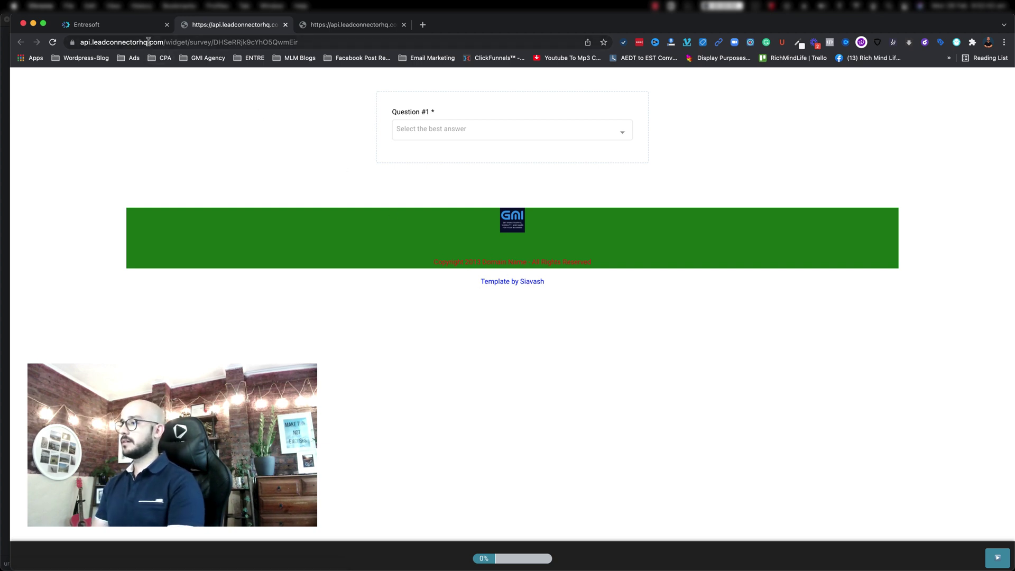
left_click(150, 25)
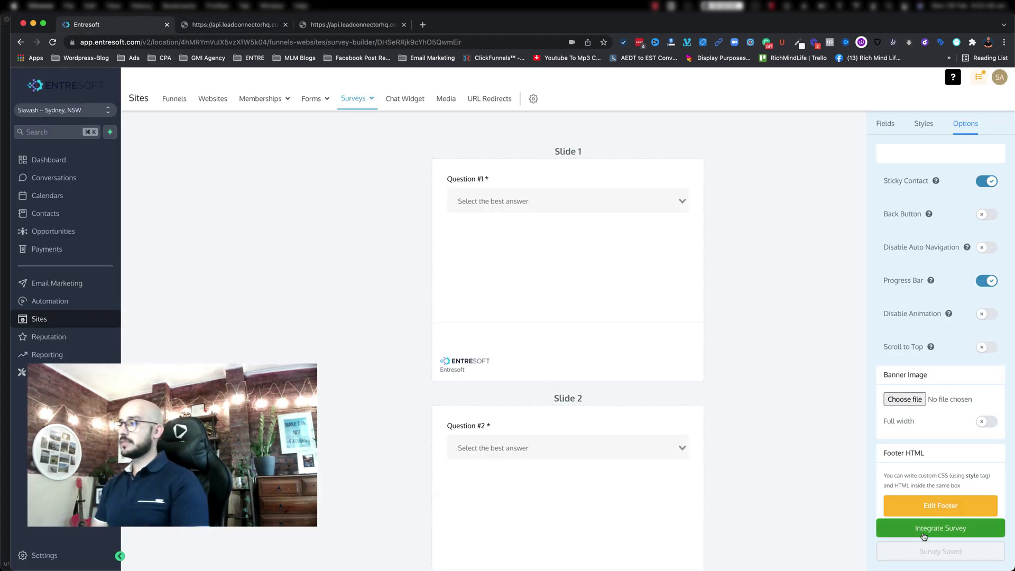
Try adding a <style> block with p {color: red;} after the closing footer tag, undo the addition and save the footer HTML
left_click(932, 507)
scroll(510, 153, "down", 2)
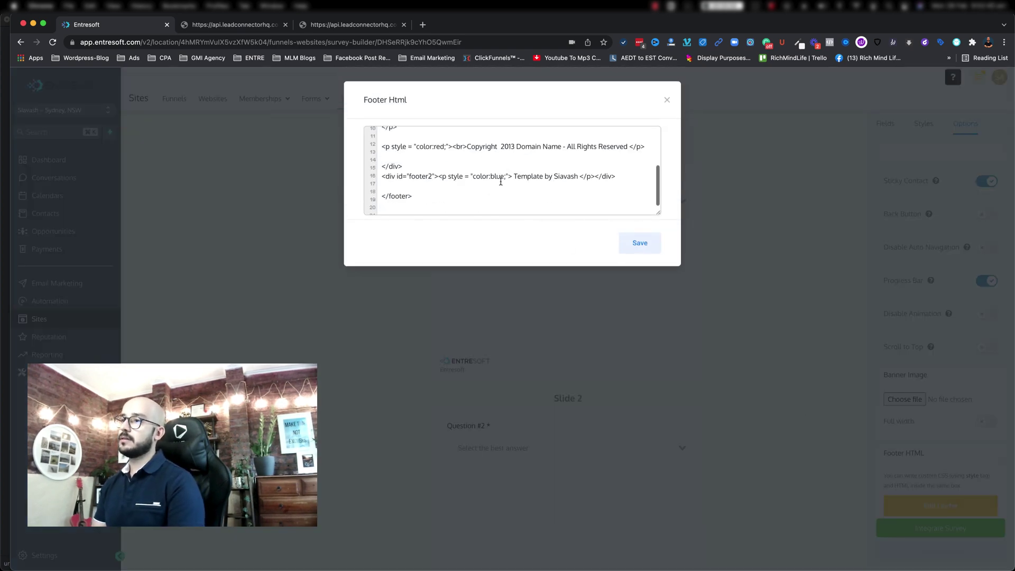
left_click(450, 208)
type("<style> p   {color: red;} </style>")
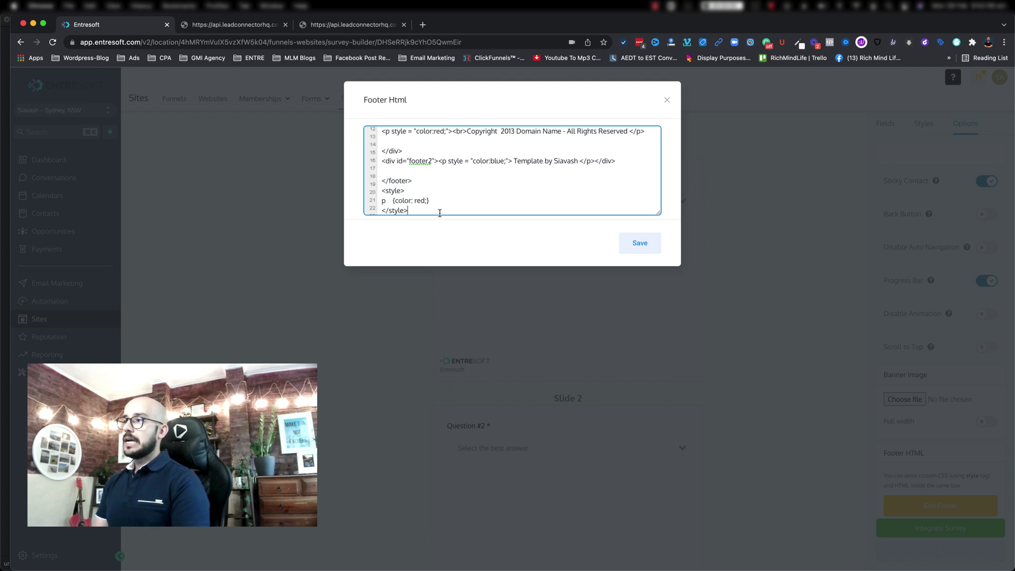
key("super+z")
left_click(623, 242)
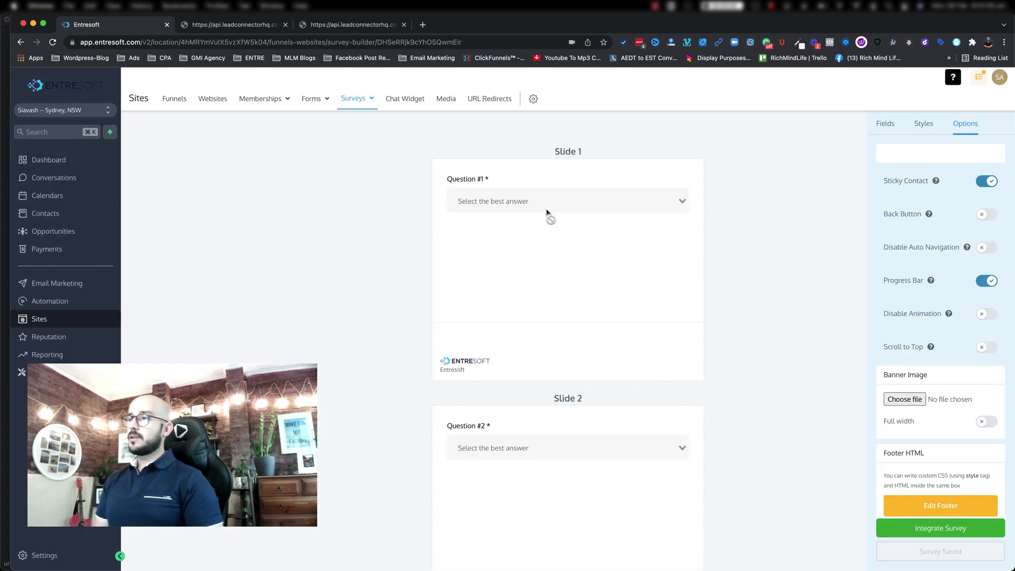